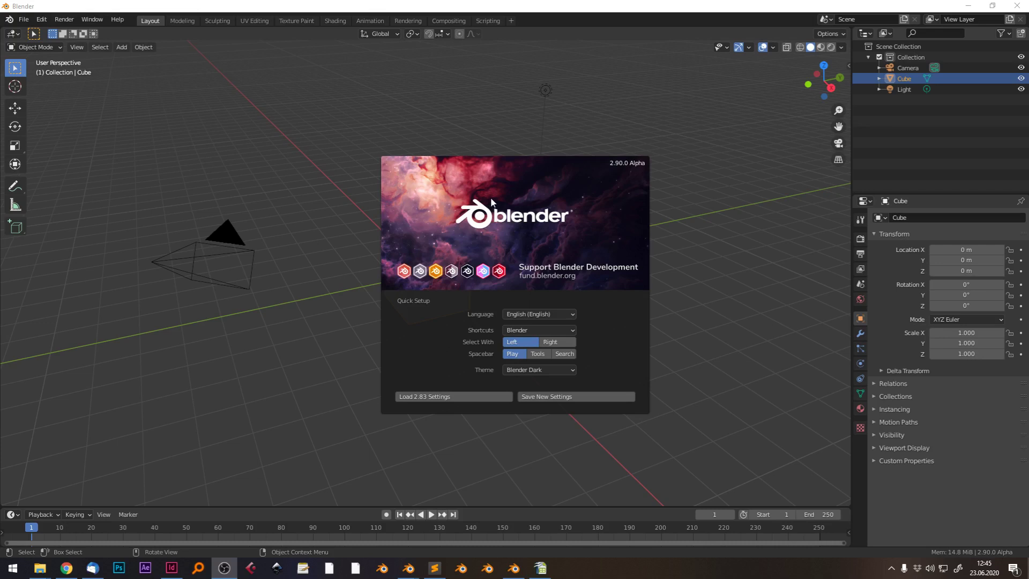
Dismiss the splash, orbit around the default cube, show World Properties, then reopen the splash screen
{"action": "left_click", "coordinate": [355, 262]}
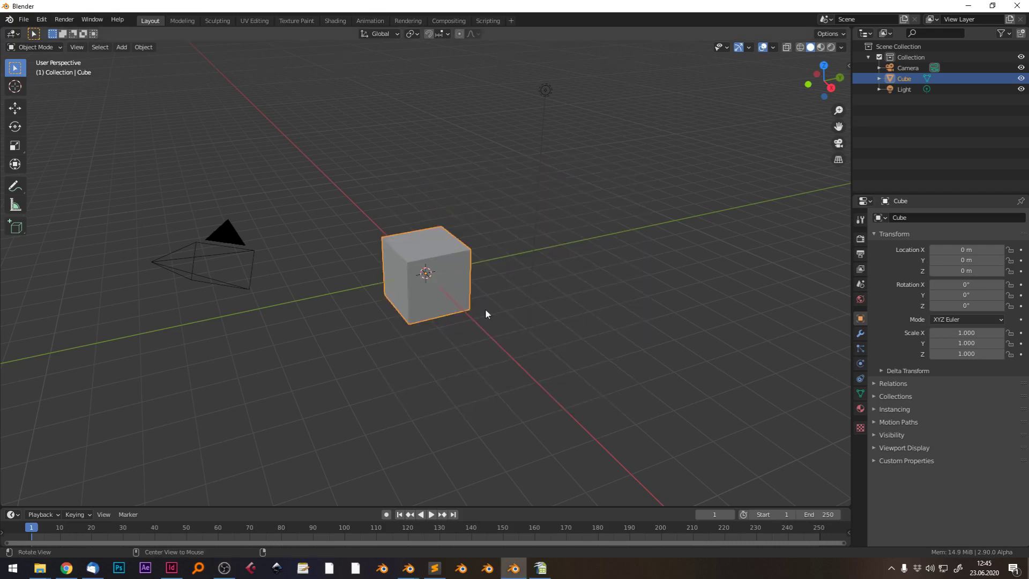
{"action": "middle_click_drag", "start_coordinate": [488, 306], "coordinate": [559, 339]}
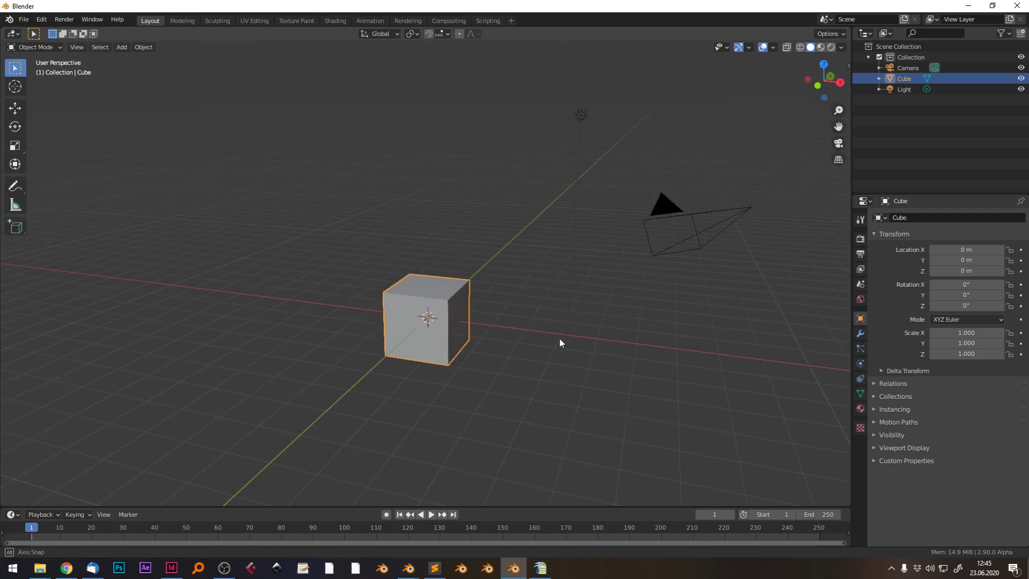
{"action": "left_click", "coordinate": [861, 300]}
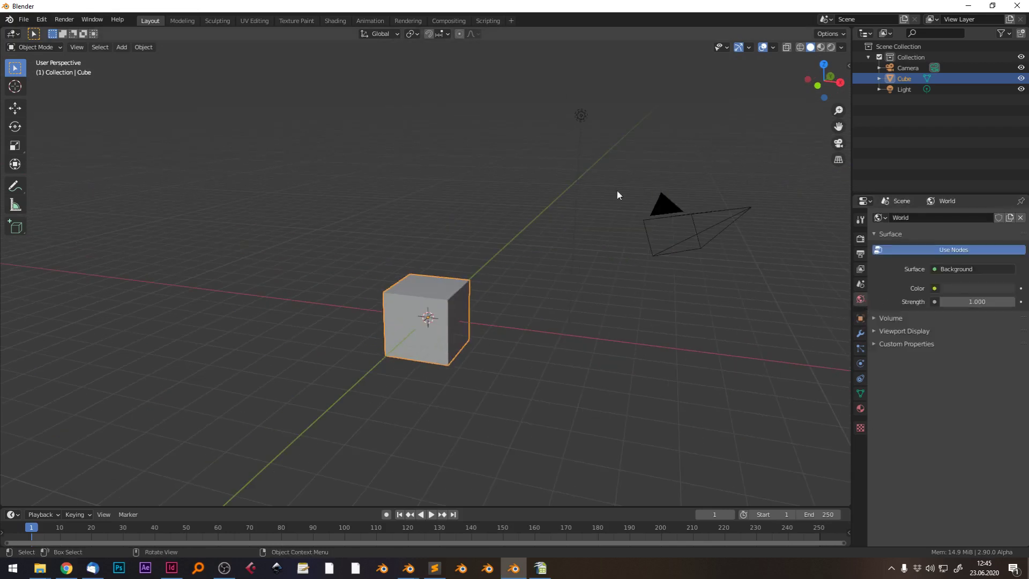
{"action": "left_click", "coordinate": [9, 20]}
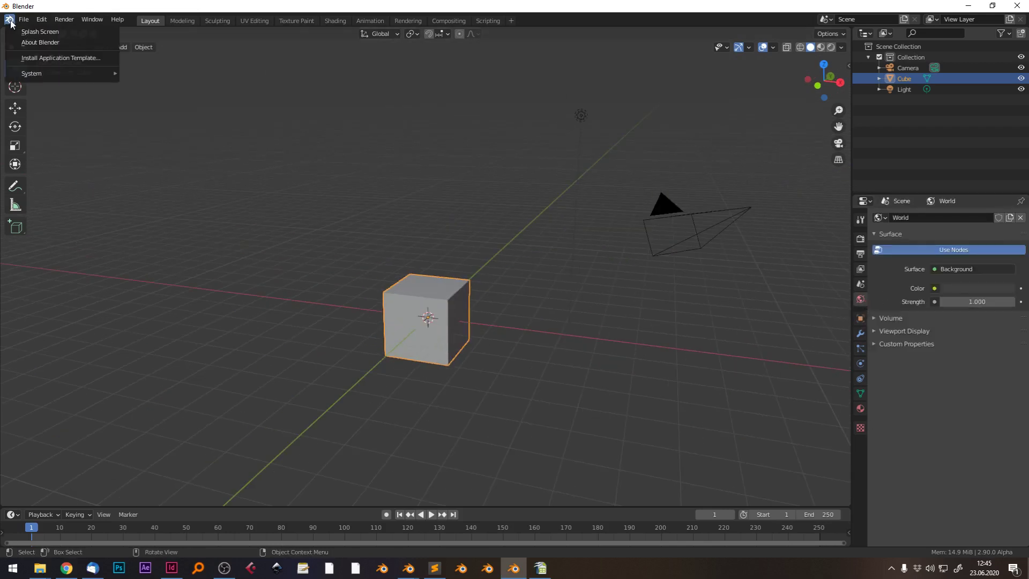
{"action": "left_click", "coordinate": [55, 32]}
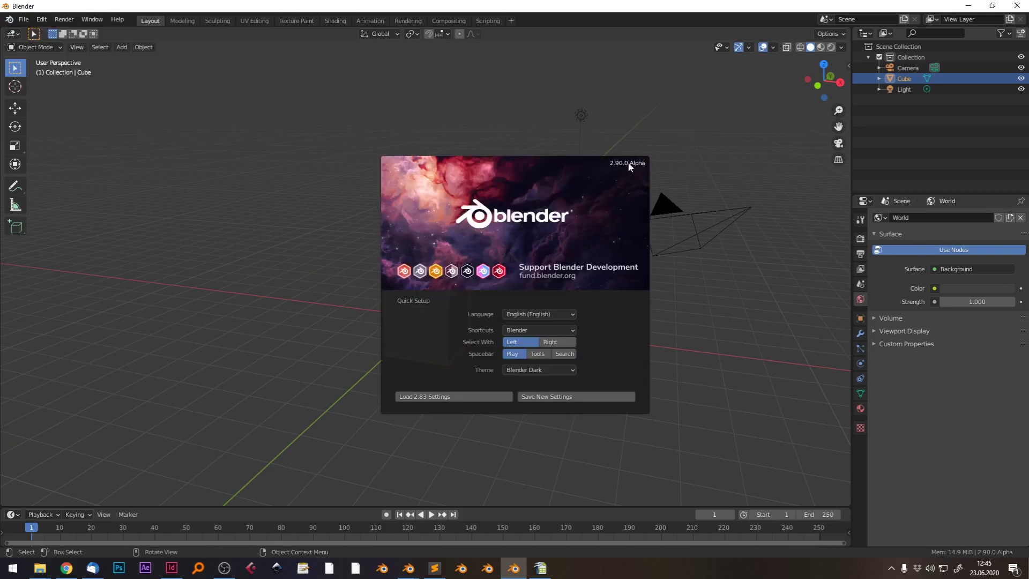
Close the splash screen and set the render engine to Cycles
{"action": "left_click", "coordinate": [747, 183]}
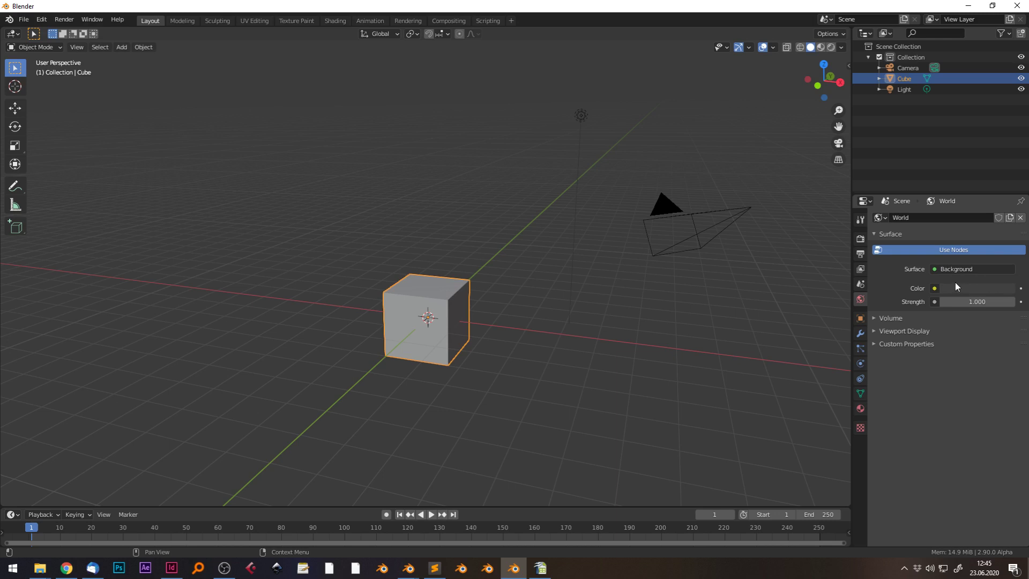
{"action": "left_click", "coordinate": [860, 239]}
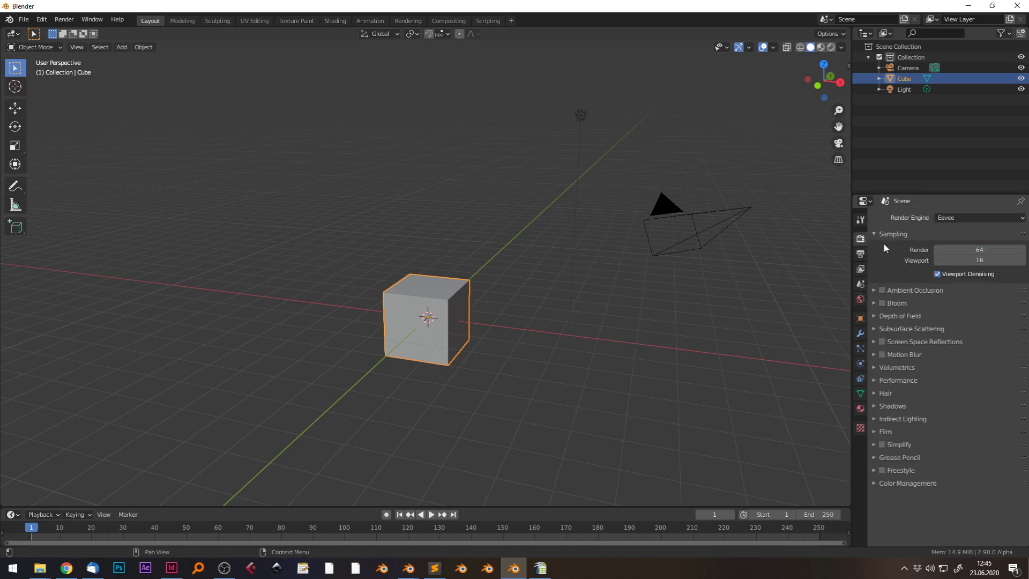
{"action": "left_click", "coordinate": [960, 217]}
{"action": "left_click", "coordinate": [959, 217]}
{"action": "left_click", "coordinate": [951, 216]}
{"action": "left_click", "coordinate": [946, 253]}
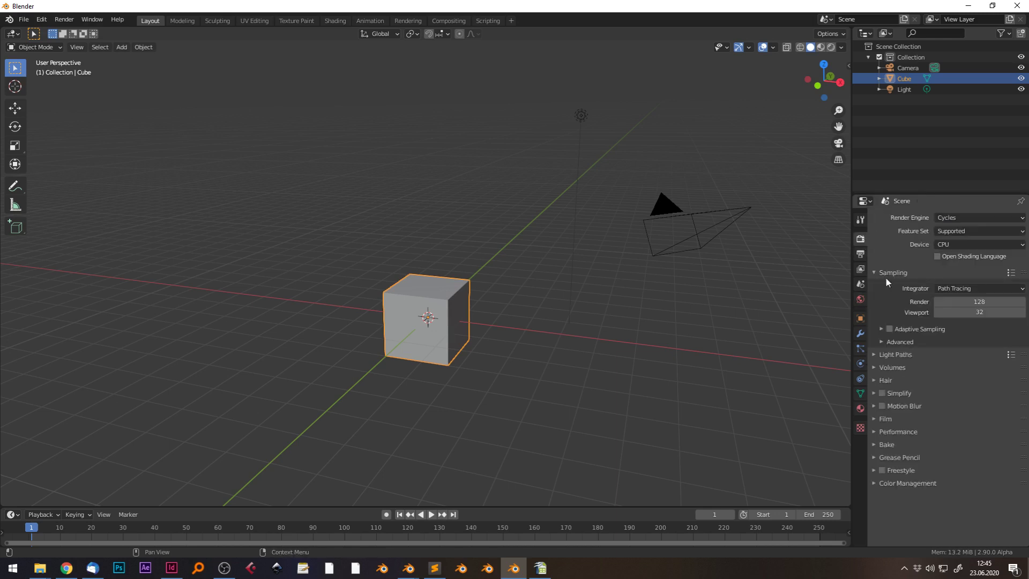
Set the world Color to a Sky Texture with sky type Nishita
{"action": "left_click", "coordinate": [861, 299]}
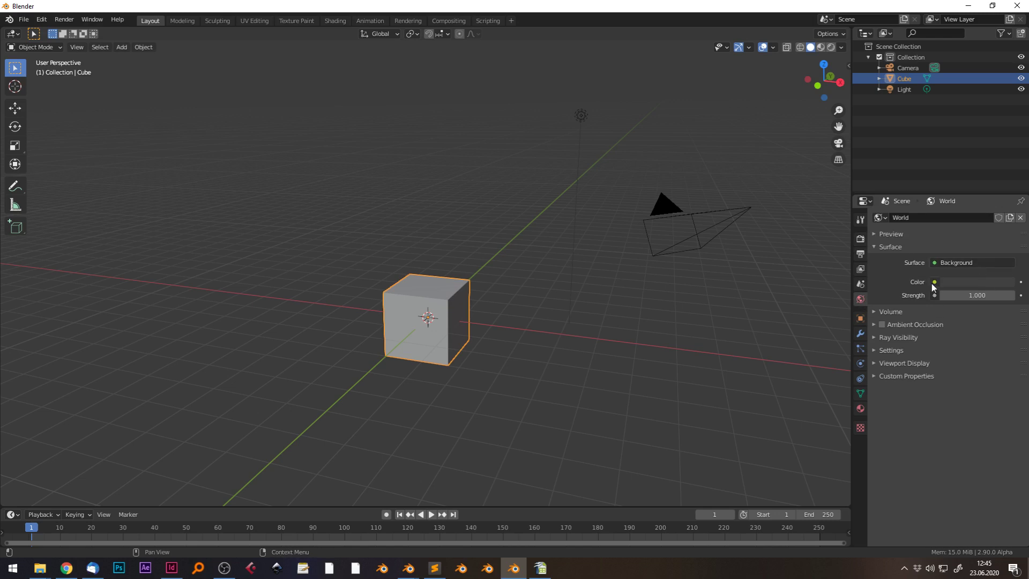
{"action": "left_click", "coordinate": [933, 284]}
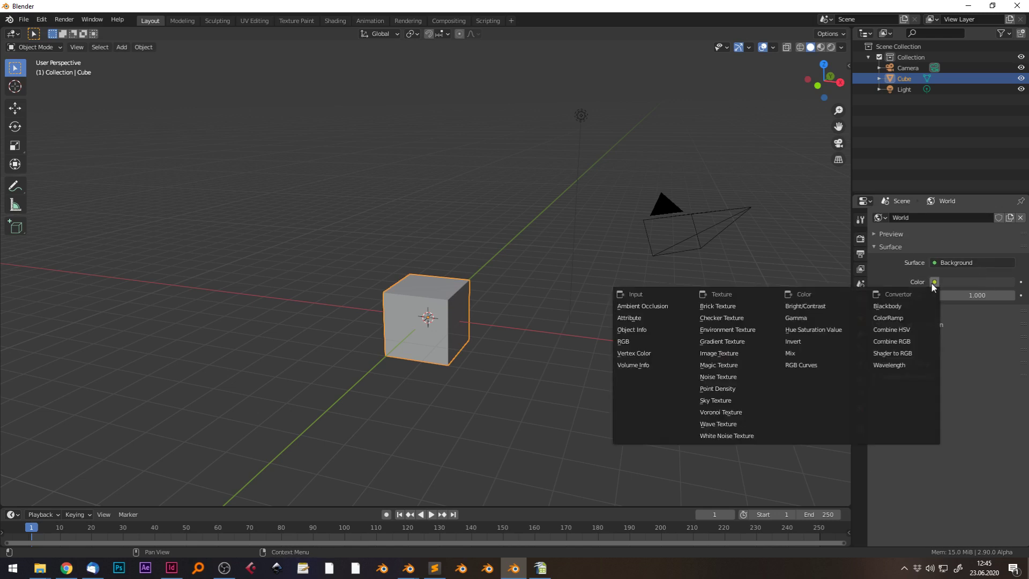
{"action": "left_click", "coordinate": [722, 400]}
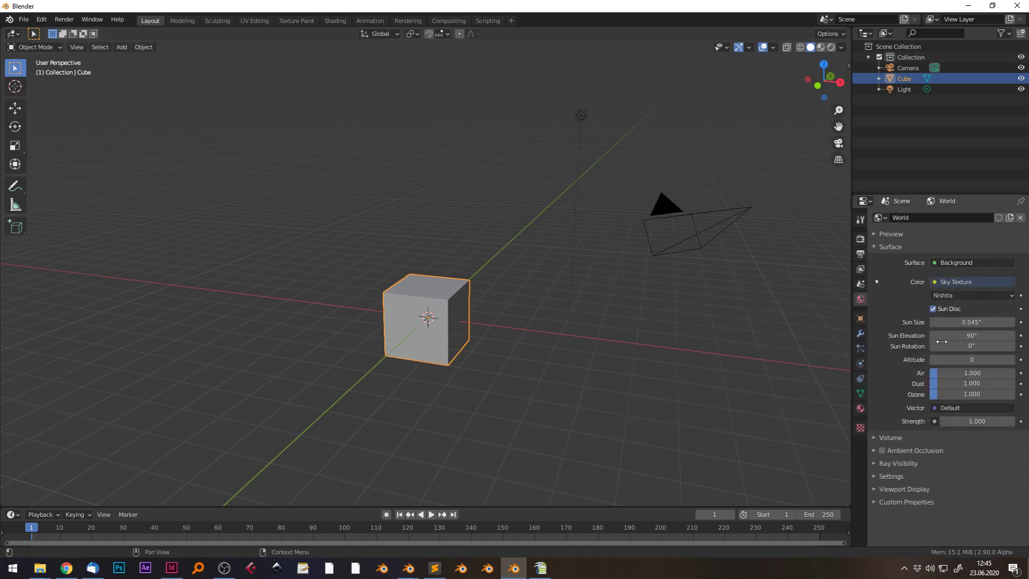
{"action": "left_click", "coordinate": [980, 297]}
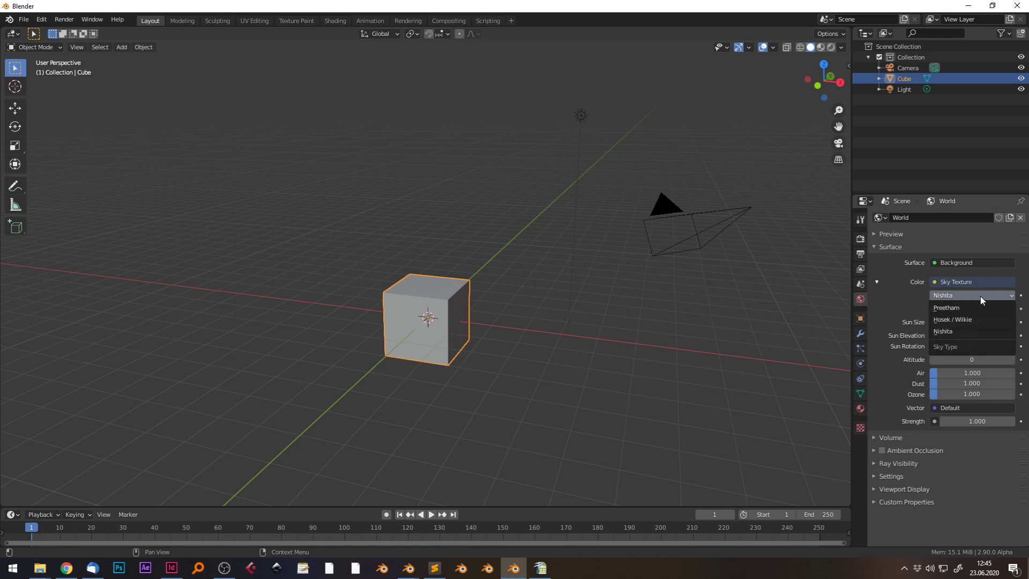
{"action": "left_click", "coordinate": [964, 332]}
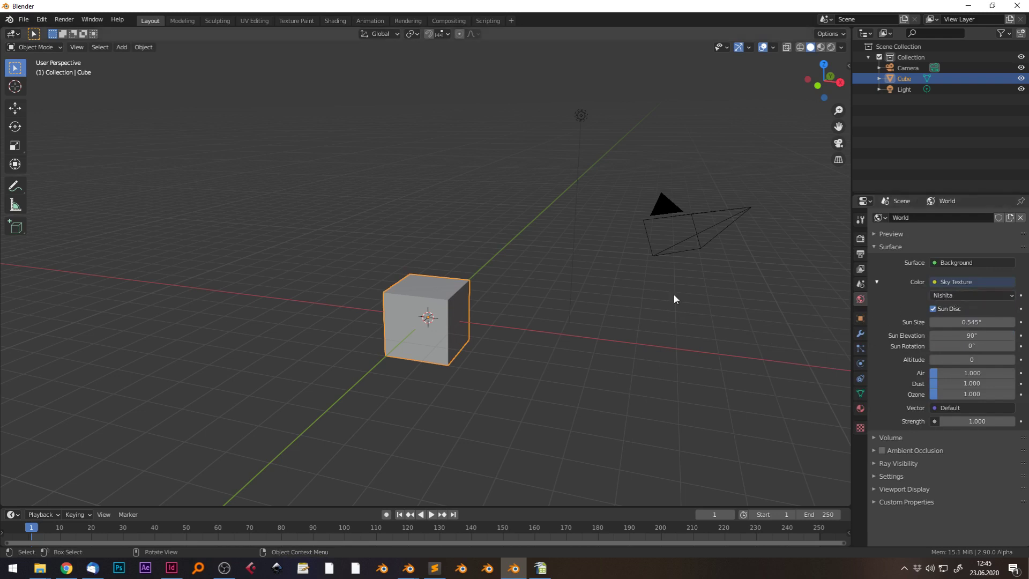
Switch to Rendered shading, tilt the view up to the sky, and split the viewport into two areas
{"action": "left_click", "coordinate": [831, 47]}
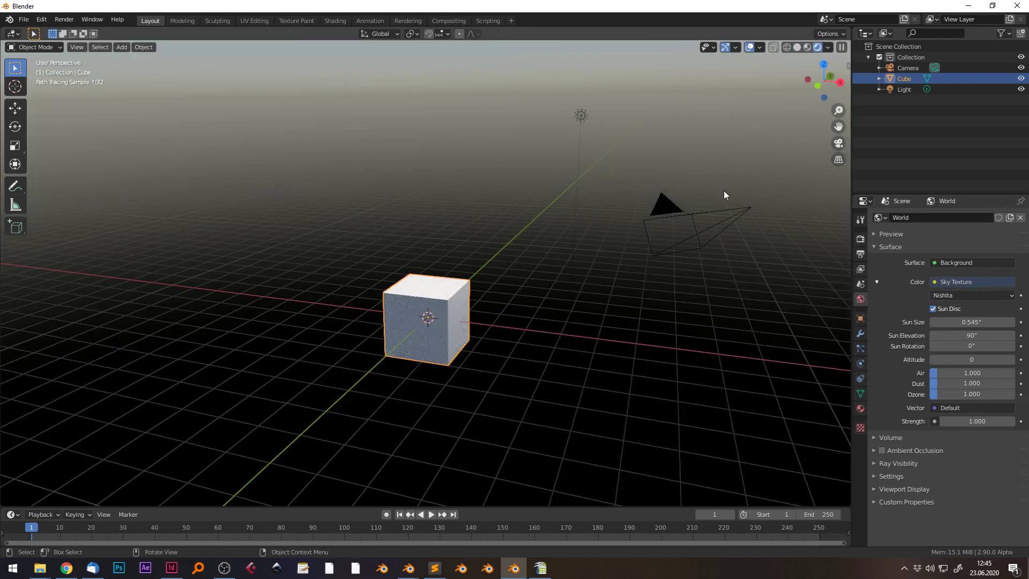
{"action": "middle_click_drag", "start_coordinate": [616, 356], "coordinate": [561, 346]}
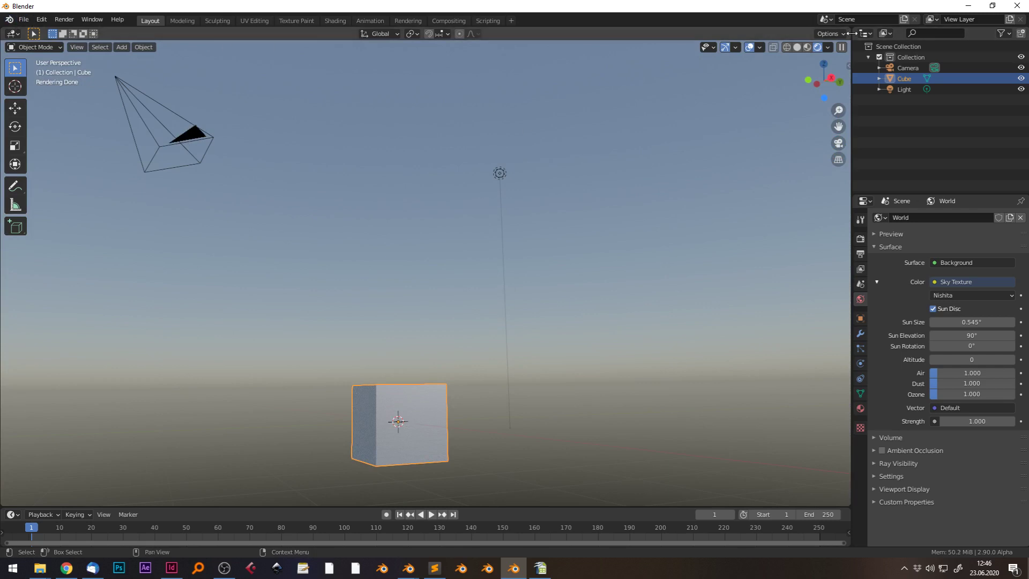
{"action": "left_click_drag", "start_coordinate": [848, 43], "coordinate": [836, 222]}
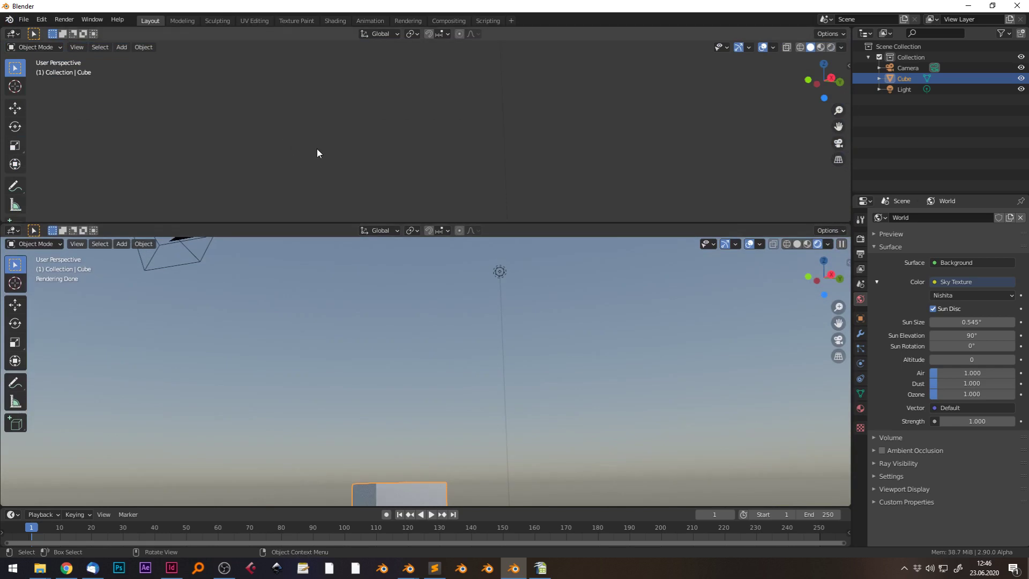
Turn the top area into a Shader Editor displaying the World node tree
{"action": "left_click", "coordinate": [40, 46]}
{"action": "left_click", "coordinate": [13, 33]}
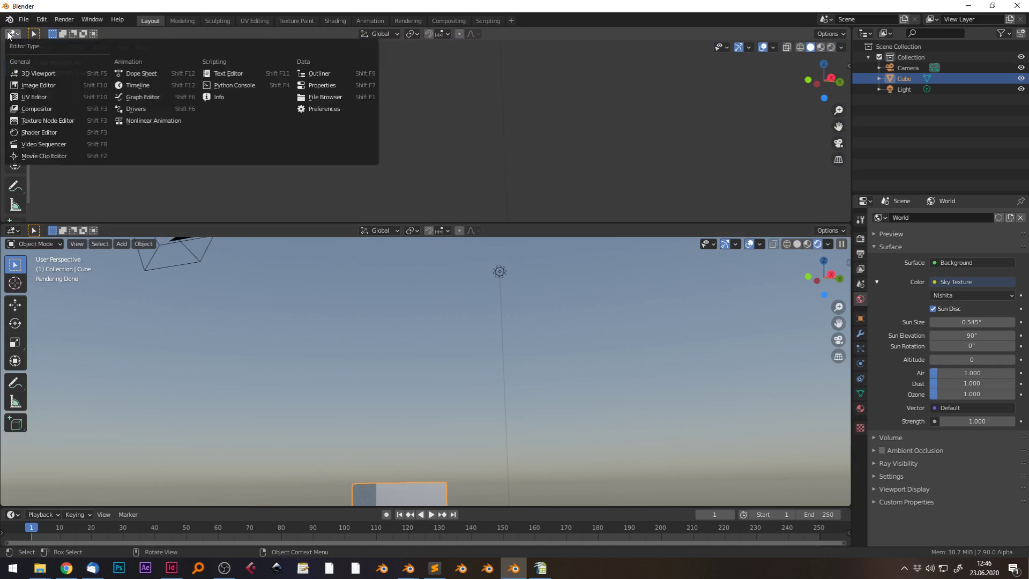
{"action": "left_click", "coordinate": [31, 132]}
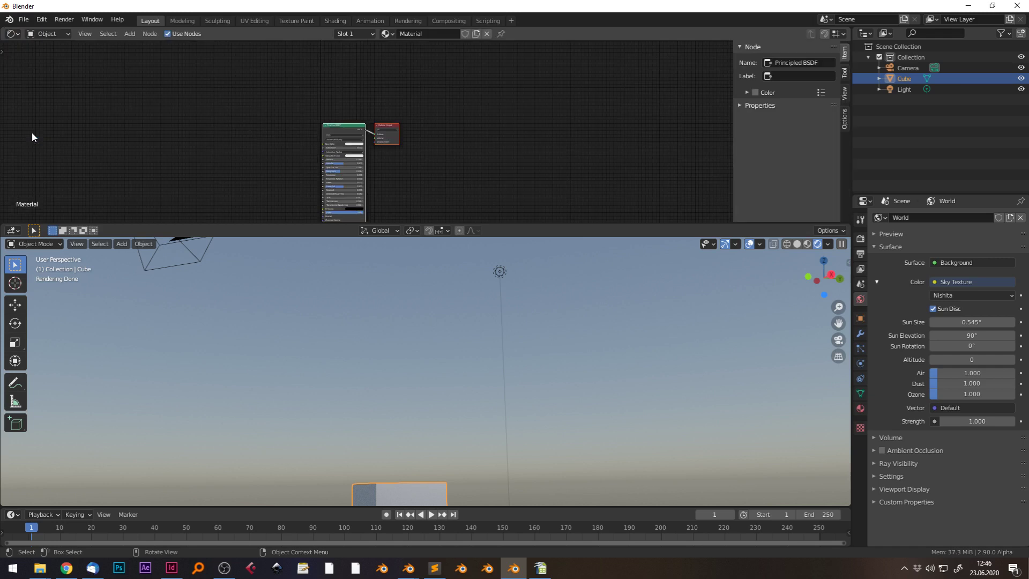
{"action": "left_click", "coordinate": [53, 34]}
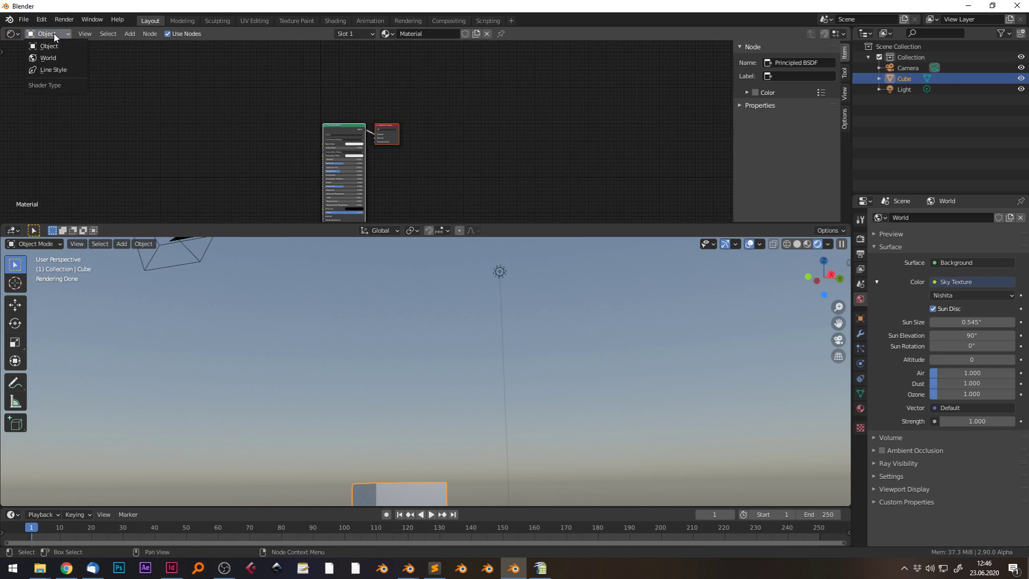
{"action": "left_click", "coordinate": [57, 60]}
Zoom in on the world nodes and spread Sky Texture, Background and World Output apart
{"action": "middle_click_drag", "start_coordinate": [134, 65], "coordinate": [529, 156]}
{"action": "scroll", "coordinate": [548, 189], "scroll_direction": "up", "scroll_amount": 3}
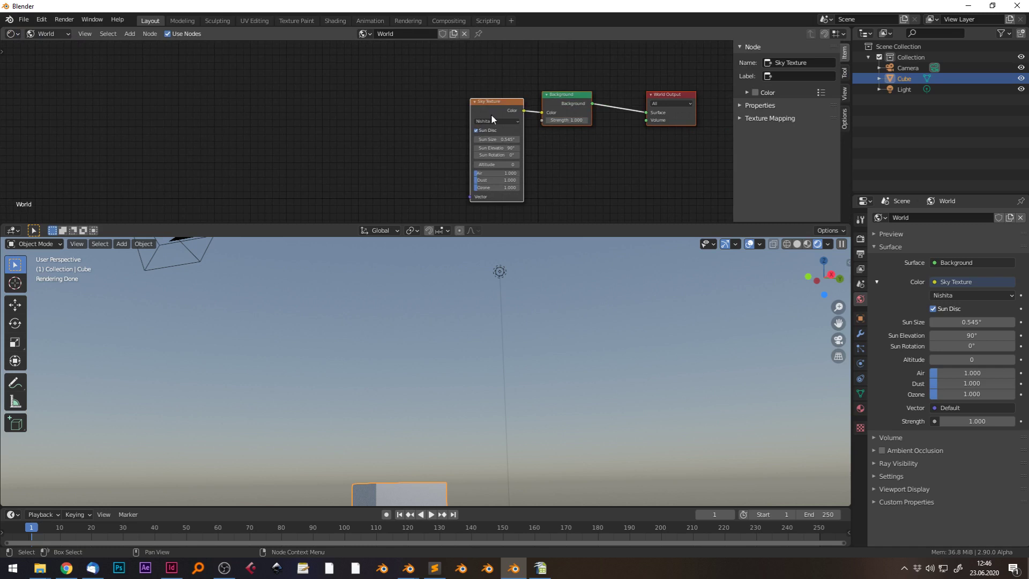
{"action": "left_click_drag", "start_coordinate": [484, 110], "coordinate": [299, 113]}
{"action": "left_click_drag", "start_coordinate": [537, 101], "coordinate": [562, 95]}
Add a Noise Texture node from Shift+A > Texture and place it above the Sky Texture
{"action": "scroll", "coordinate": [364, 138], "scroll_direction": "down", "scroll_amount": 3}
{"action": "middle_click_drag", "start_coordinate": [407, 142], "coordinate": [446, 165]}
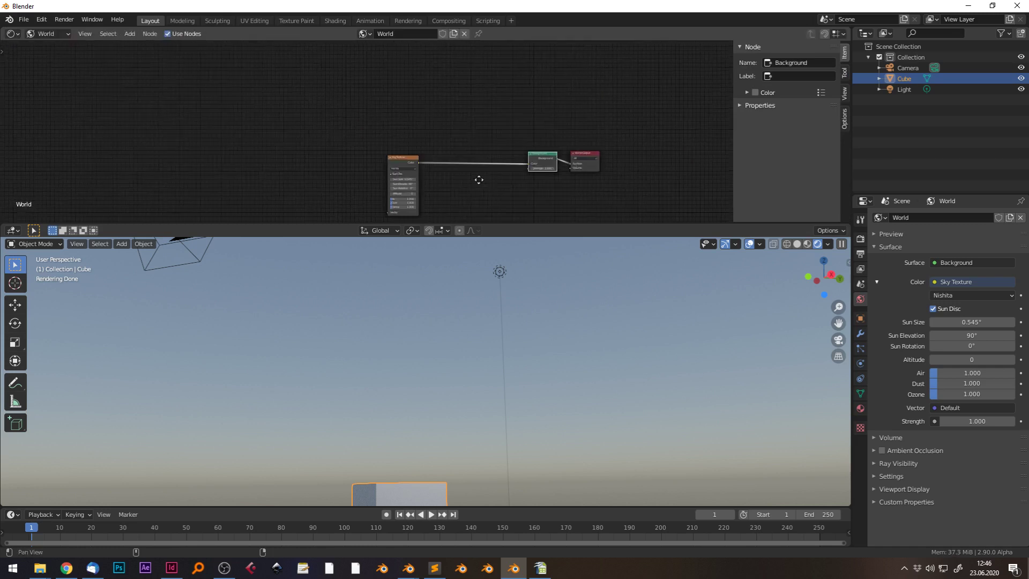
{"action": "key", "text": "shift+a"}
{"action": "mouse_move", "coordinate": [343, 110]}
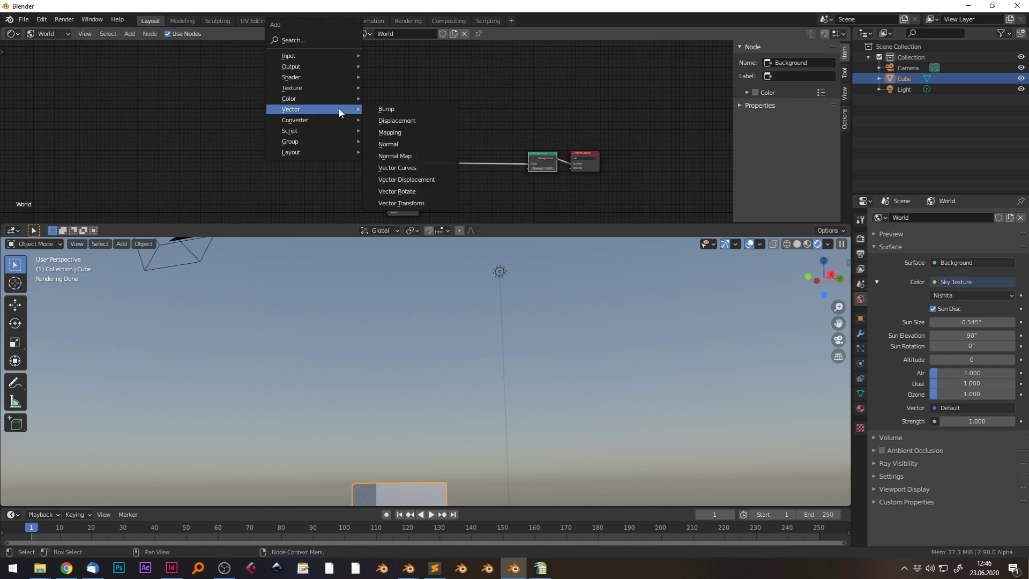
{"action": "mouse_move", "coordinate": [336, 91]}
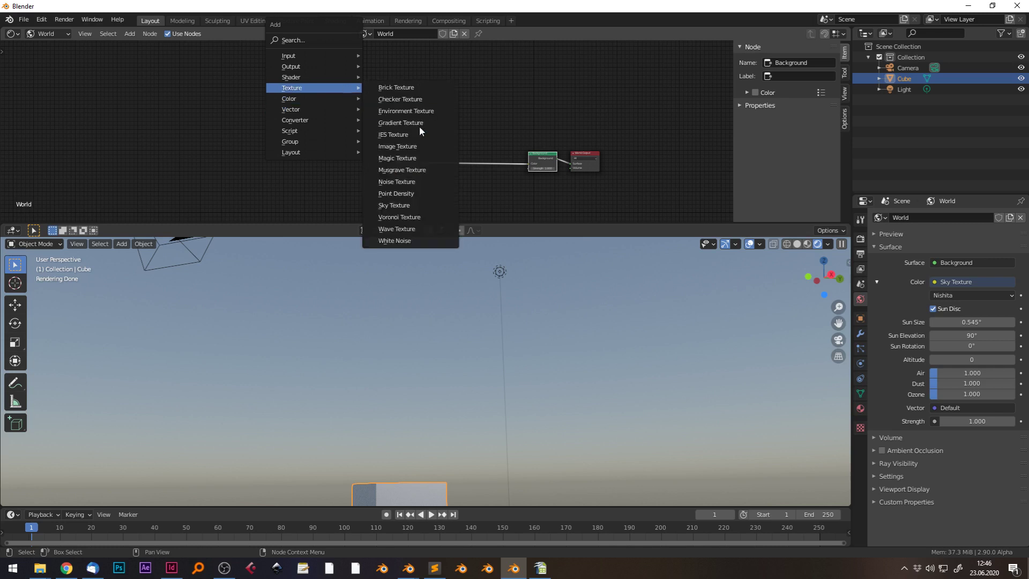
{"action": "left_click", "coordinate": [432, 182]}
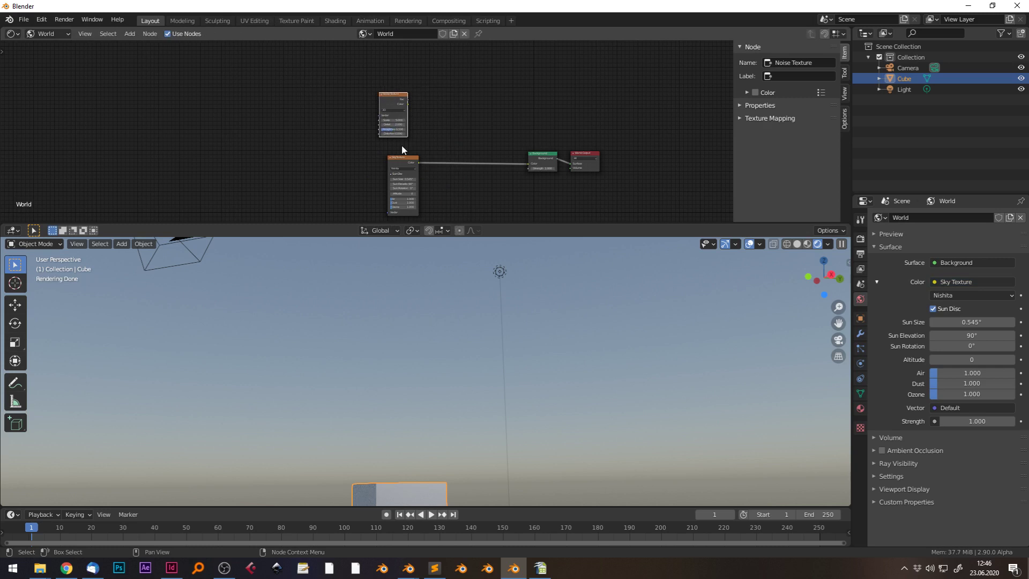
{"action": "scroll", "coordinate": [407, 96], "scroll_direction": "up", "scroll_amount": 3}
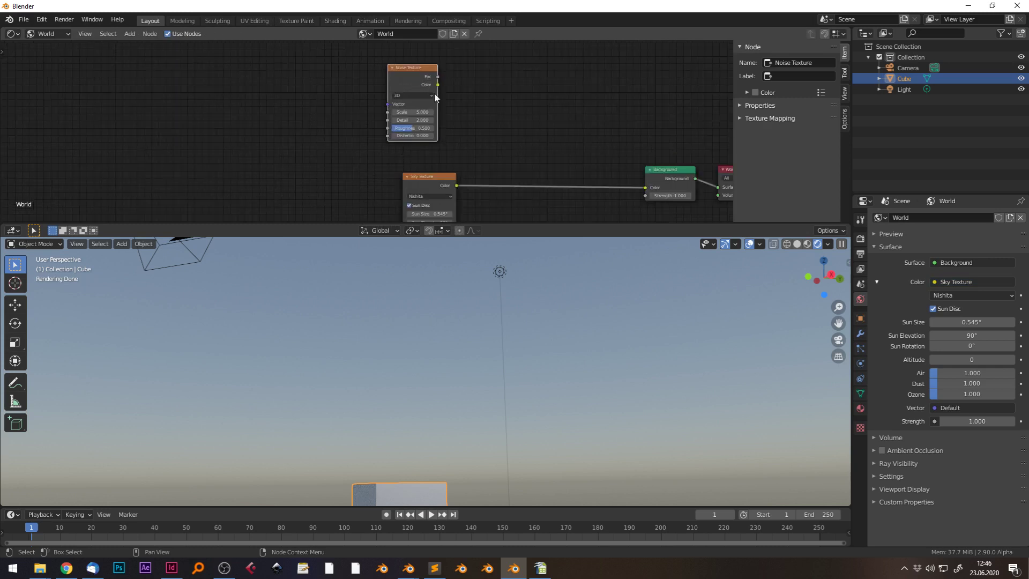
{"action": "left_click", "coordinate": [397, 74]}
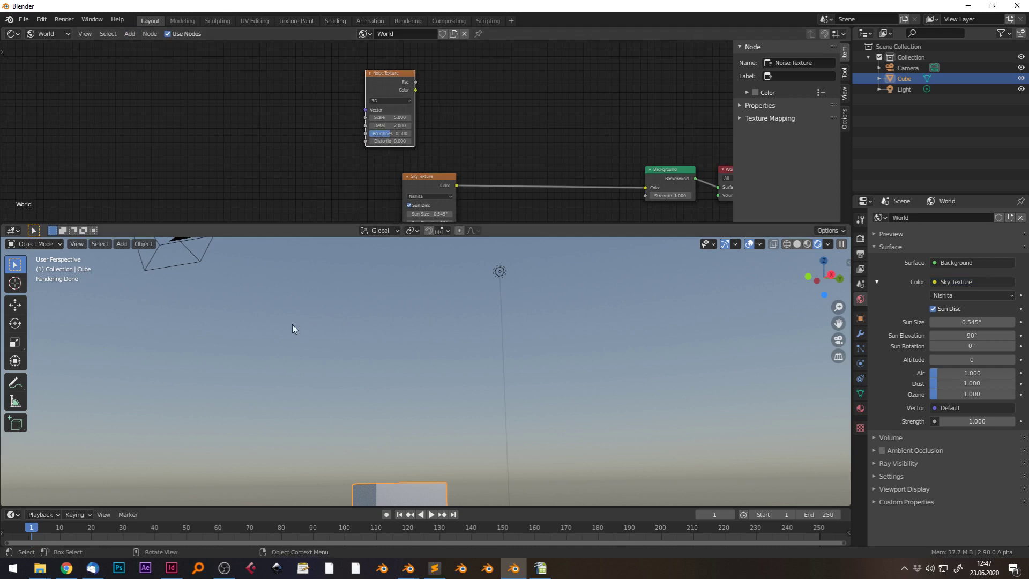
Add a Geometry input node and place it left of the Noise Texture
{"action": "left_click", "coordinate": [129, 33]}
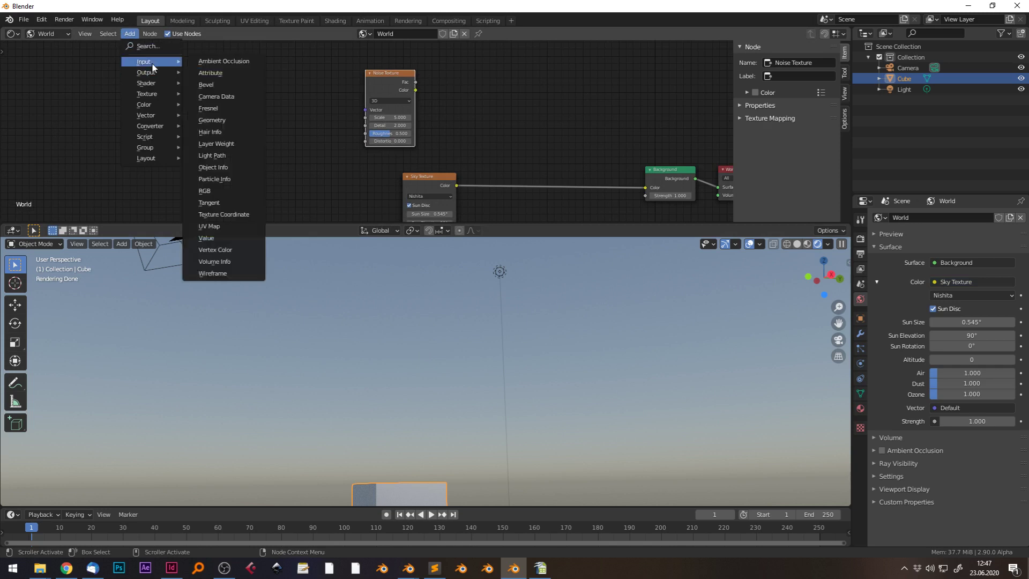
{"action": "left_click", "coordinate": [129, 34]}
{"action": "mouse_move", "coordinate": [150, 60]}
{"action": "left_click", "coordinate": [236, 127]}
{"action": "left_click", "coordinate": [174, 66]}
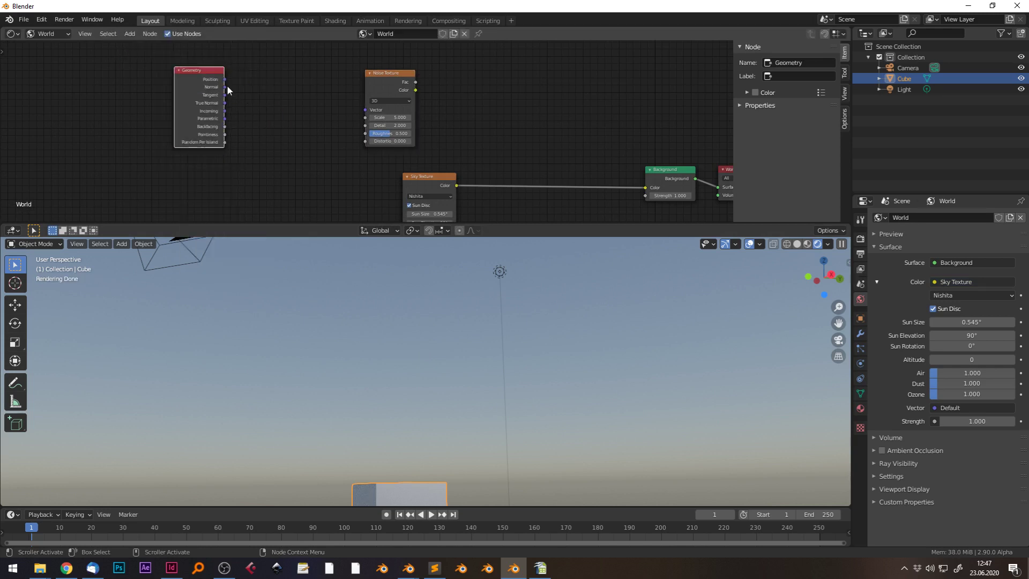
Discard a stray link from the Normal output and move the Geometry node up and left
{"action": "left_click_drag", "start_coordinate": [225, 86], "coordinate": [312, 78]}
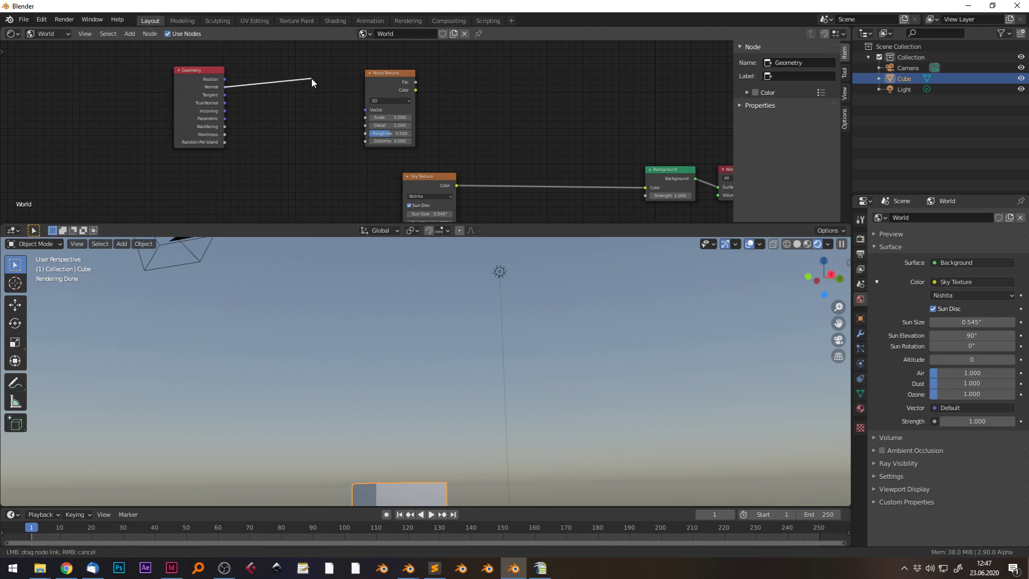
{"action": "left_click_drag", "start_coordinate": [311, 78], "coordinate": [311, 78]}
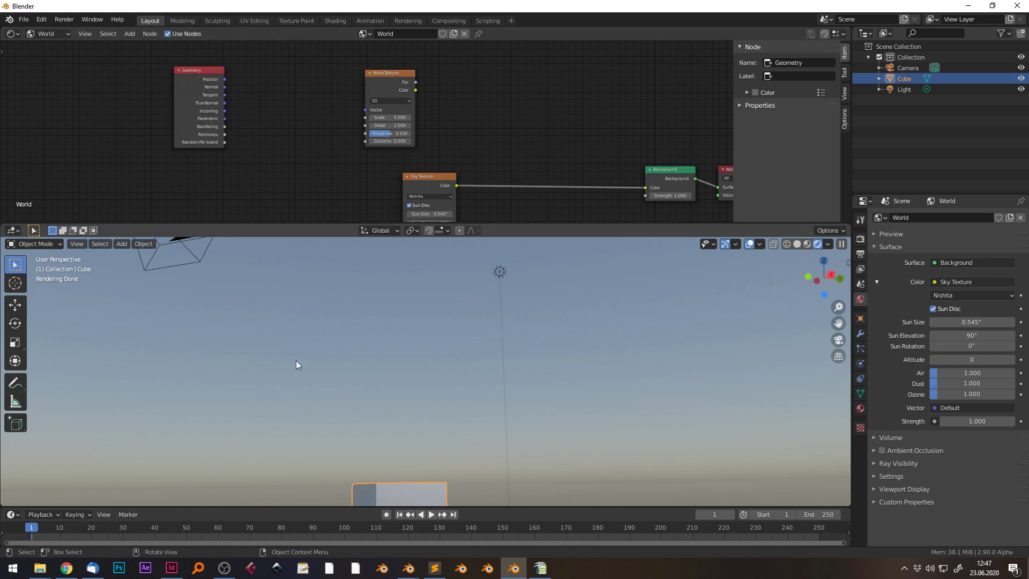
{"action": "left_click_drag", "start_coordinate": [221, 101], "coordinate": [243, 123]}
{"action": "left_click_drag", "start_coordinate": [838, 323], "coordinate": [879, 303]}
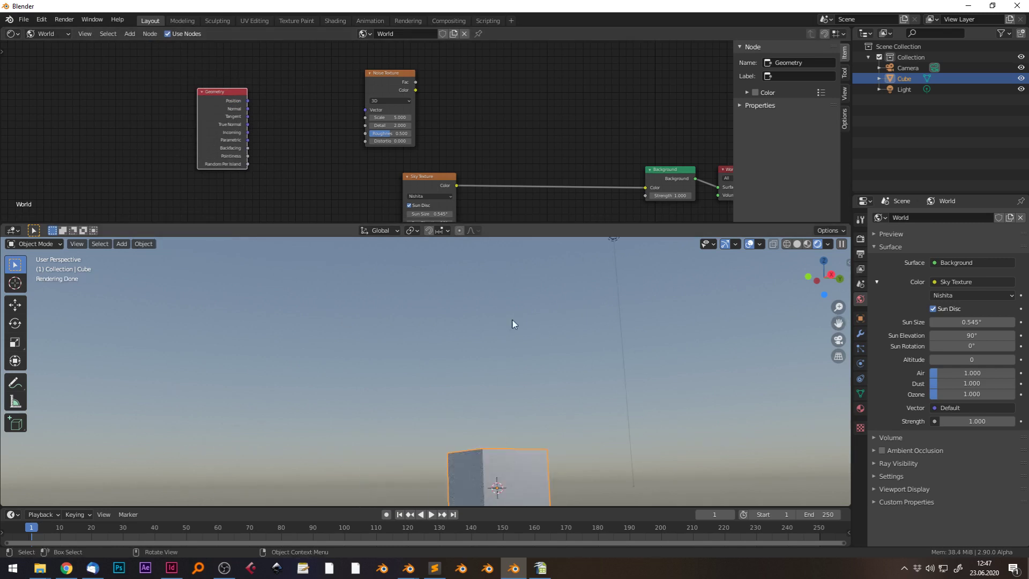
{"action": "left_click_drag", "start_coordinate": [248, 108], "coordinate": [332, 110]}
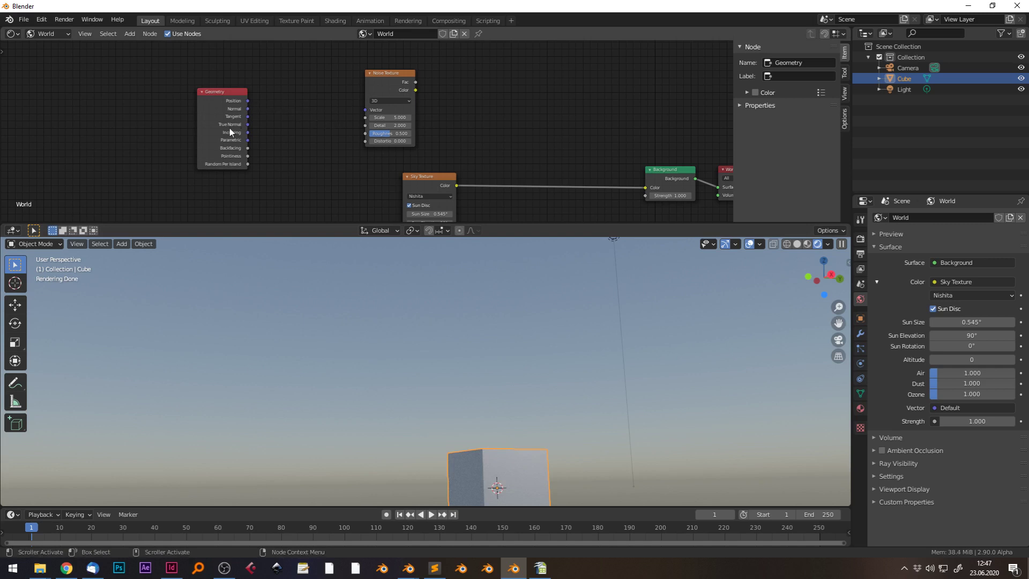
{"action": "left_click_drag", "start_coordinate": [230, 132], "coordinate": [213, 124]}
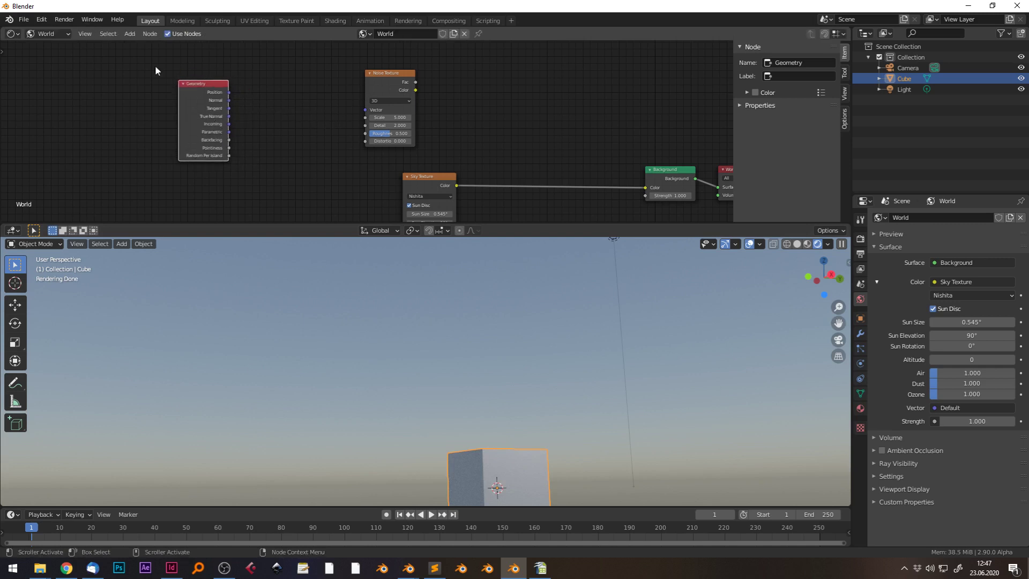
Add a Separate XYZ node fed by Geometry's Normal output, and shift the Noise Texture right
{"action": "left_click", "coordinate": [128, 36]}
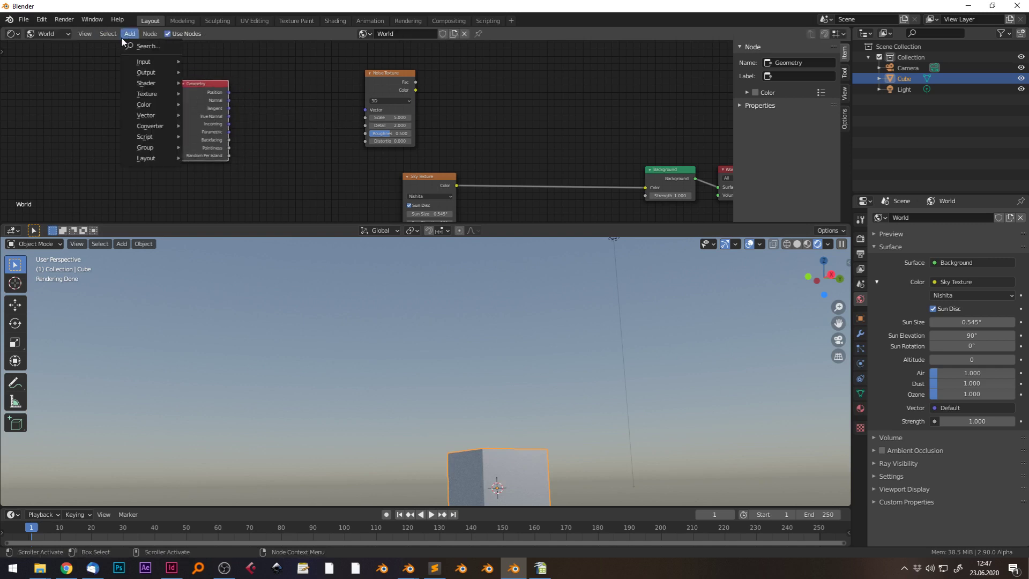
{"action": "mouse_move", "coordinate": [170, 128]}
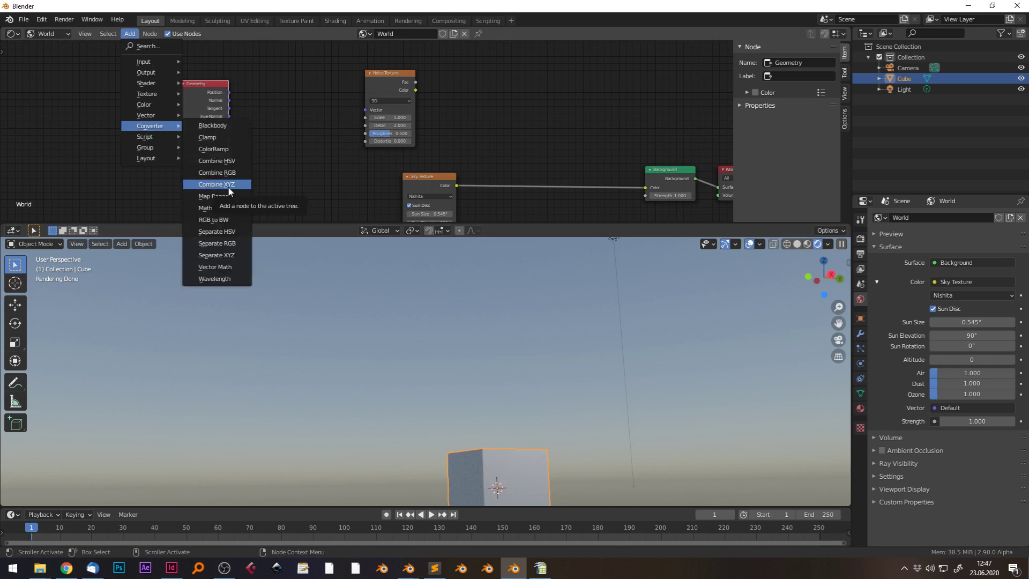
{"action": "left_click", "coordinate": [236, 256]}
{"action": "left_click", "coordinate": [251, 76]}
{"action": "left_click_drag", "start_coordinate": [229, 100], "coordinate": [258, 115]}
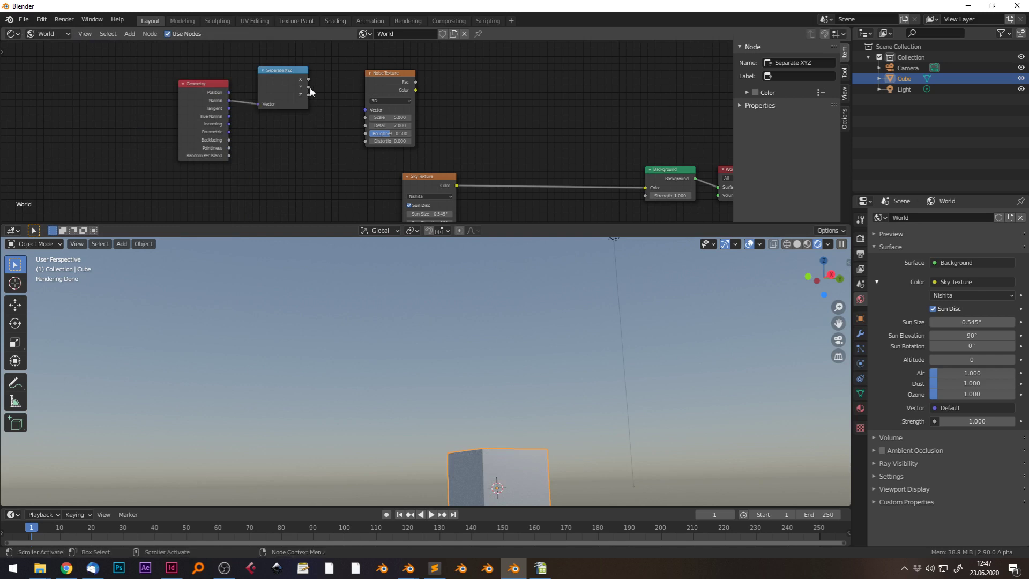
{"action": "left_click_drag", "start_coordinate": [293, 80], "coordinate": [286, 100]}
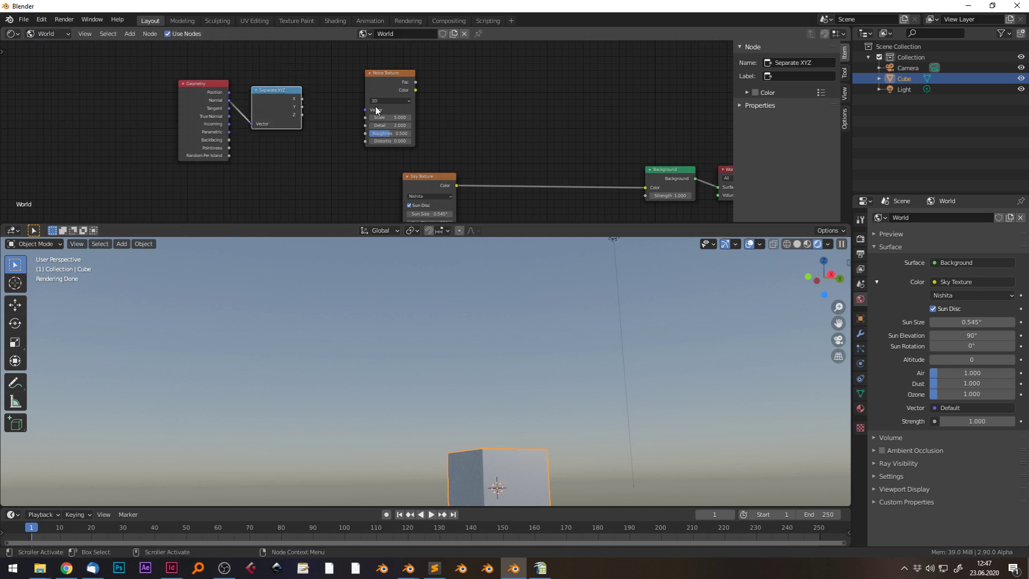
{"action": "left_click_drag", "start_coordinate": [378, 98], "coordinate": [408, 100]}
Add a Math node left of the Noise Texture and link Separate XYZ's Z into its second value
{"action": "key", "text": "shift+a"}
{"action": "mouse_move", "coordinate": [319, 123]}
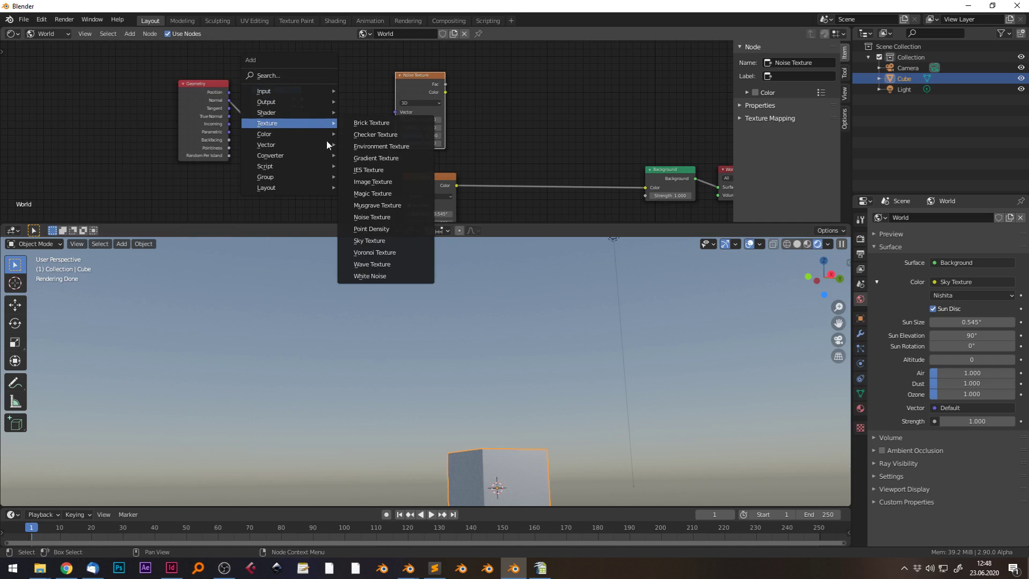
{"action": "left_click", "coordinate": [375, 236]}
{"action": "left_click", "coordinate": [306, 110]}
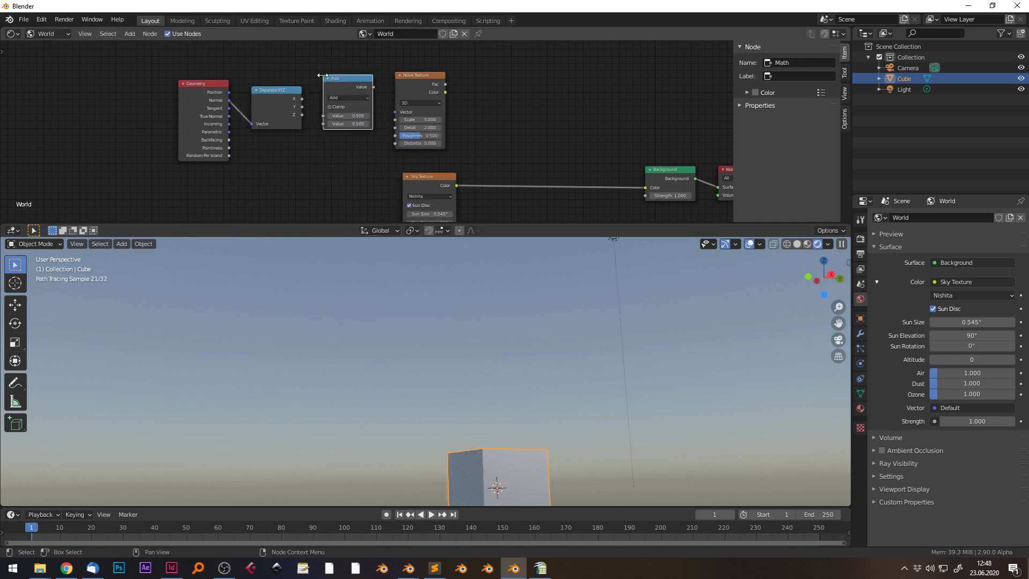
{"action": "left_click_drag", "start_coordinate": [302, 115], "coordinate": [325, 124]}
Set the Math node to Divide with first value 1 and feed its result into the Noise Scale
{"action": "left_click", "coordinate": [346, 98]}
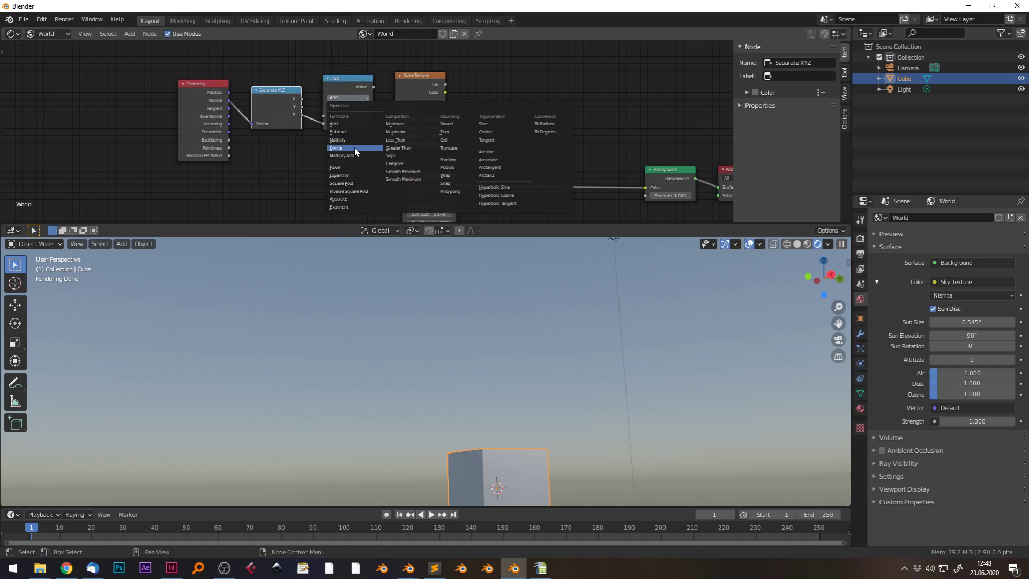
{"action": "left_click", "coordinate": [355, 149]}
{"action": "left_click", "coordinate": [352, 116]}
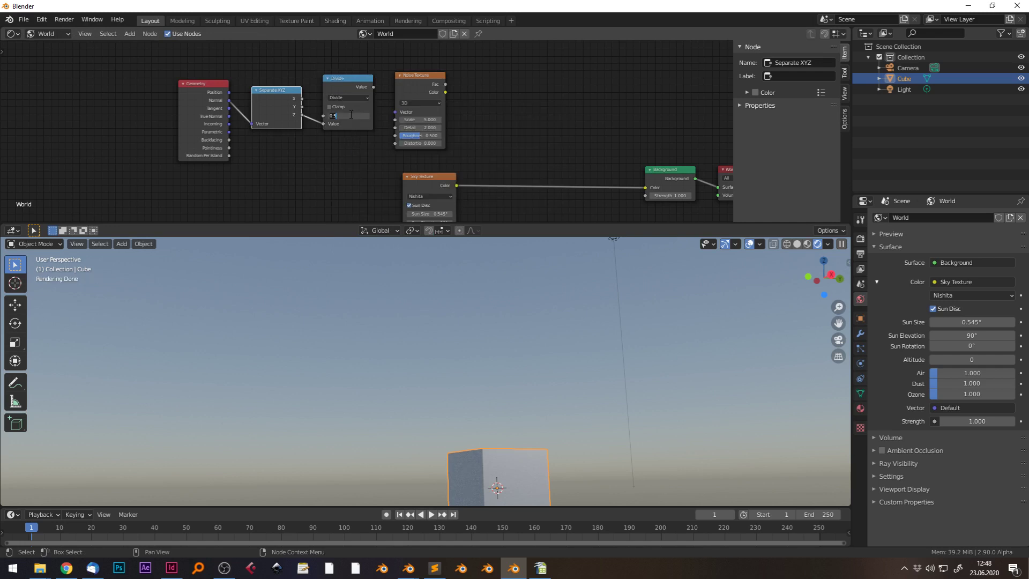
{"action": "type", "text": "1"}
{"action": "key", "text": "Return"}
{"action": "left_click_drag", "start_coordinate": [375, 88], "coordinate": [395, 120]}
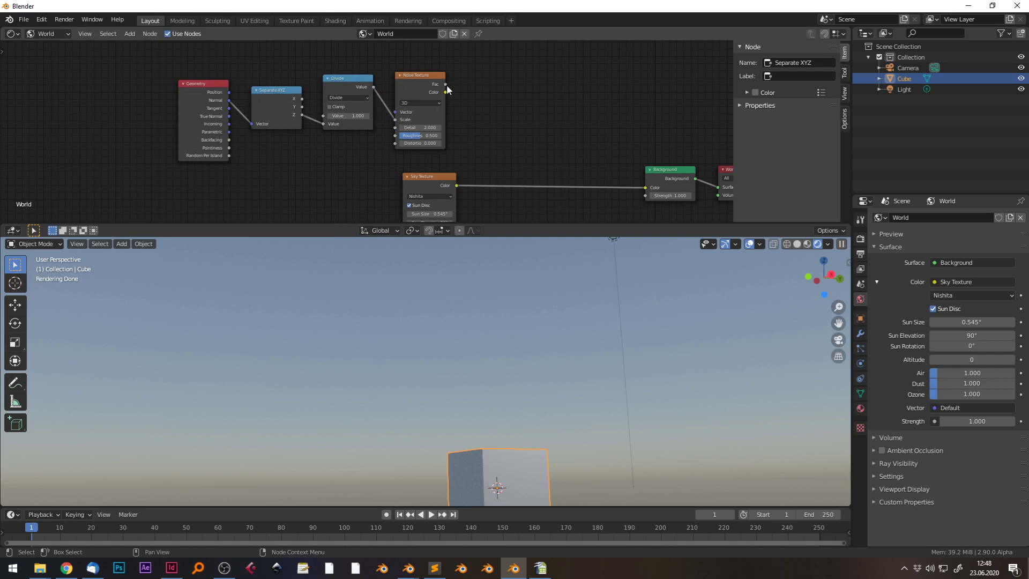
{"action": "key", "text": "shift+a"}
{"action": "mouse_move", "coordinate": [520, 124]}
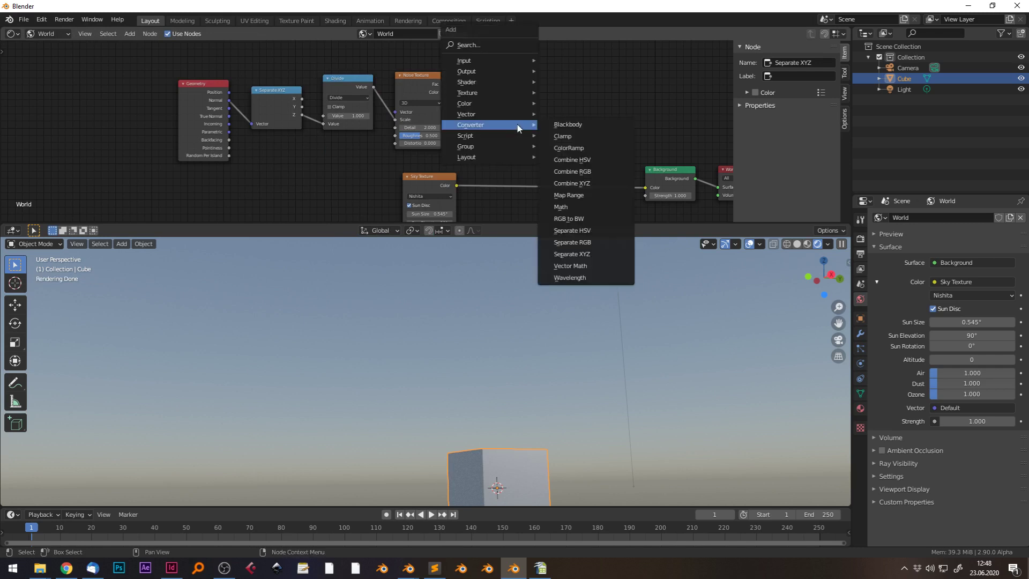
Connect the Noise Texture's Fac output to the Background node's Color input
{"action": "mouse_move", "coordinate": [497, 84]}
{"action": "key", "text": "Escape"}
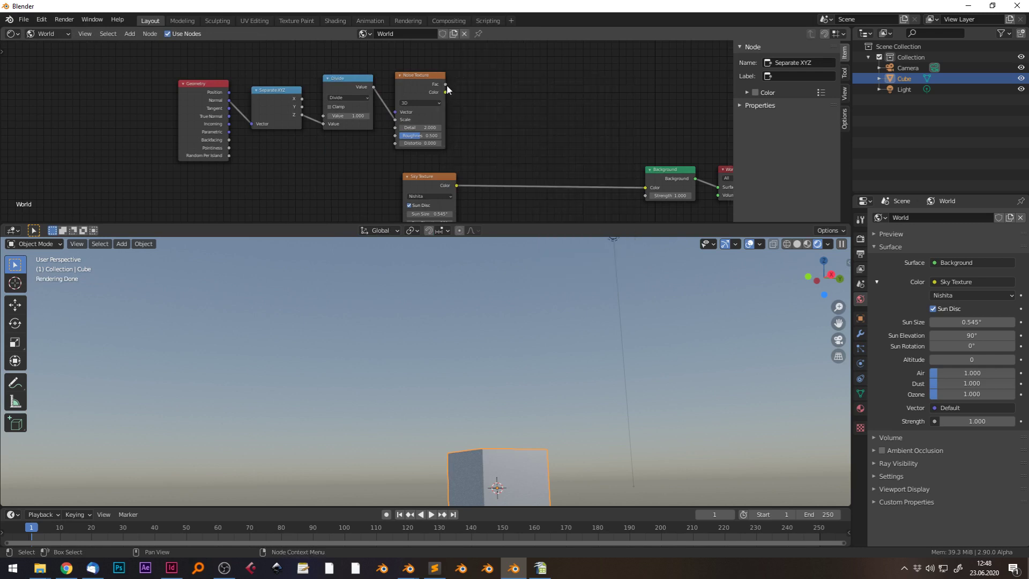
{"action": "left_click_drag", "start_coordinate": [442, 85], "coordinate": [647, 188]}
Orbit the 3D view up to inspect the streaky grey noise clouds, and nudge the Noise Texture node up
{"action": "middle_click_drag", "start_coordinate": [514, 353], "coordinate": [518, 362]}
{"action": "middle_click_drag", "start_coordinate": [484, 317], "coordinate": [281, 290]}
{"action": "middle_click_drag", "start_coordinate": [494, 307], "coordinate": [505, 355], "text": "shift"}
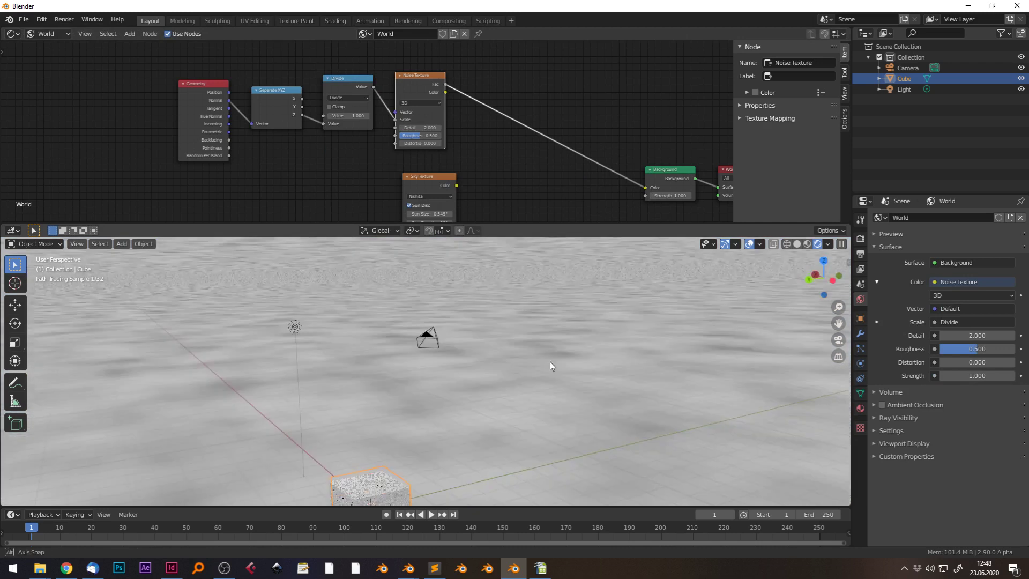
{"action": "mouse_move", "coordinate": [549, 362]}
{"action": "middle_mouse_down"}
{"action": "mouse_move", "coordinate": [548, 329]}
{"action": "mouse_move", "coordinate": [547, 382]}
{"action": "middle_mouse_up"}
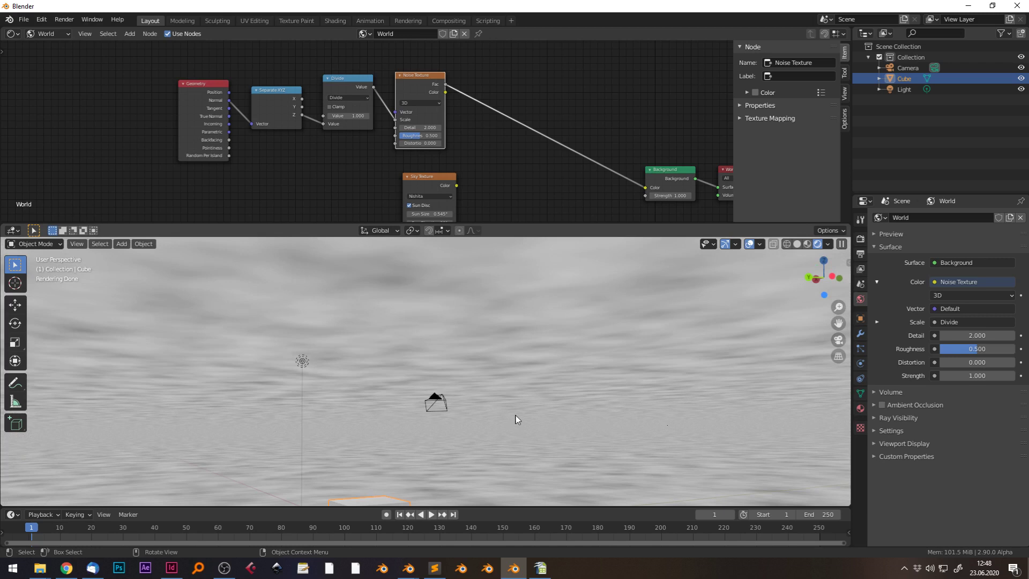
{"action": "middle_click_drag", "start_coordinate": [557, 410], "coordinate": [364, 407]}
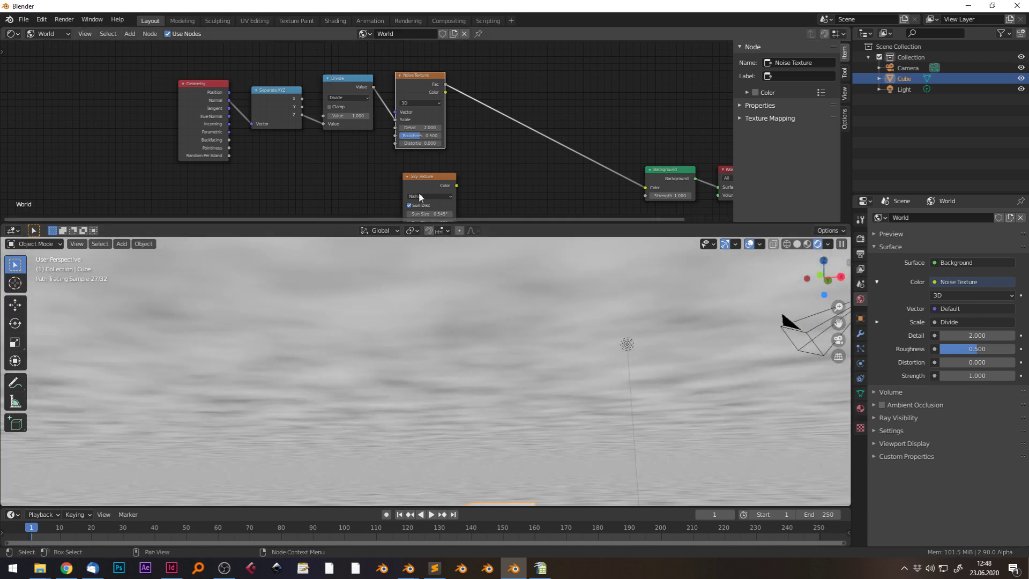
{"action": "left_click_drag", "start_coordinate": [421, 76], "coordinate": [441, 66]}
{"action": "key", "text": "shift+a"}
{"action": "mouse_move", "coordinate": [554, 157]}
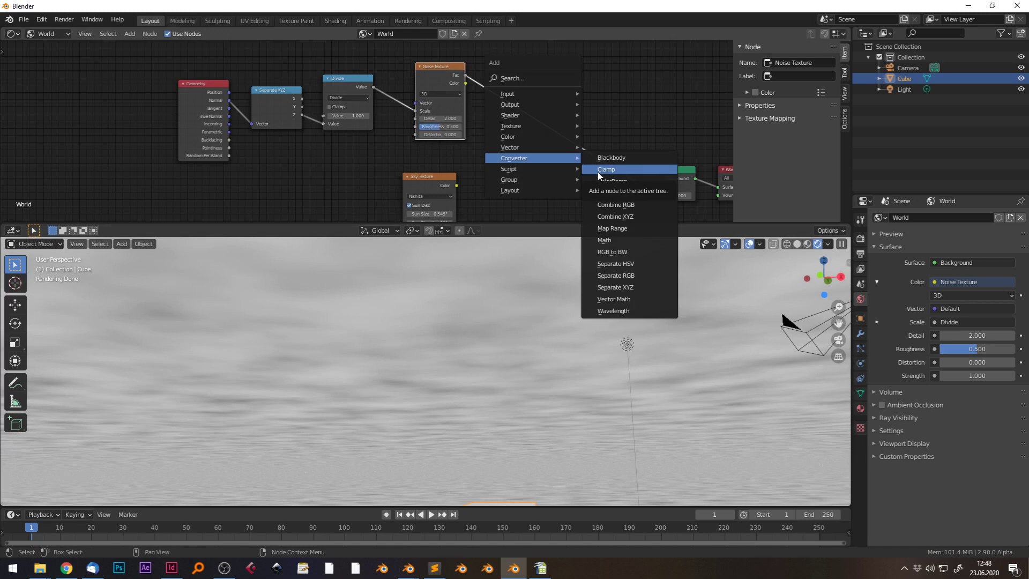
Insert a MixRGB node on the noise-to-Background link, noise into Fac and Sky Texture into Color1
{"action": "mouse_move", "coordinate": [552, 137]}
{"action": "left_click", "coordinate": [624, 195]}
{"action": "left_click", "coordinate": [558, 181]}
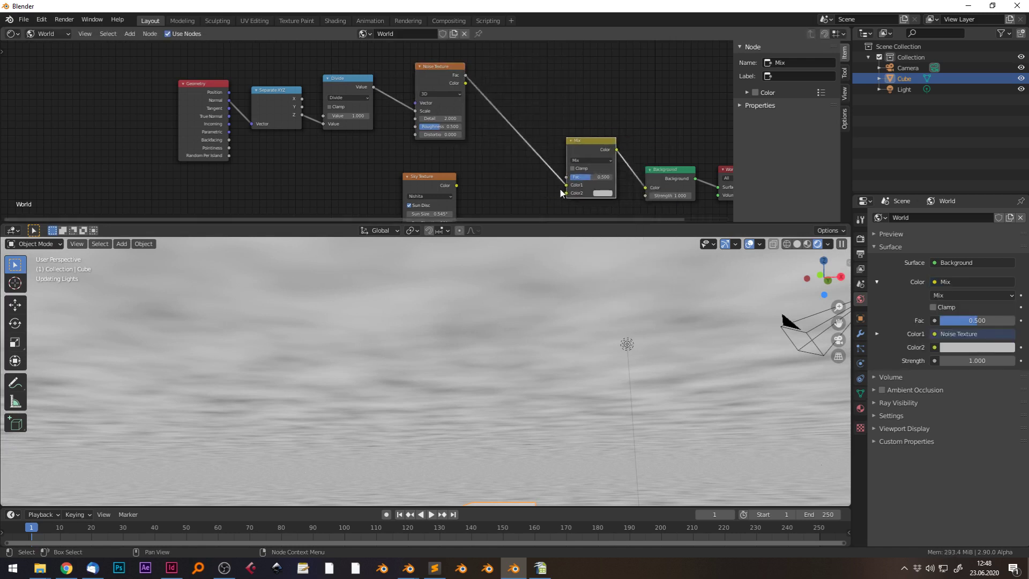
{"action": "left_click_drag", "start_coordinate": [566, 185], "coordinate": [565, 178]}
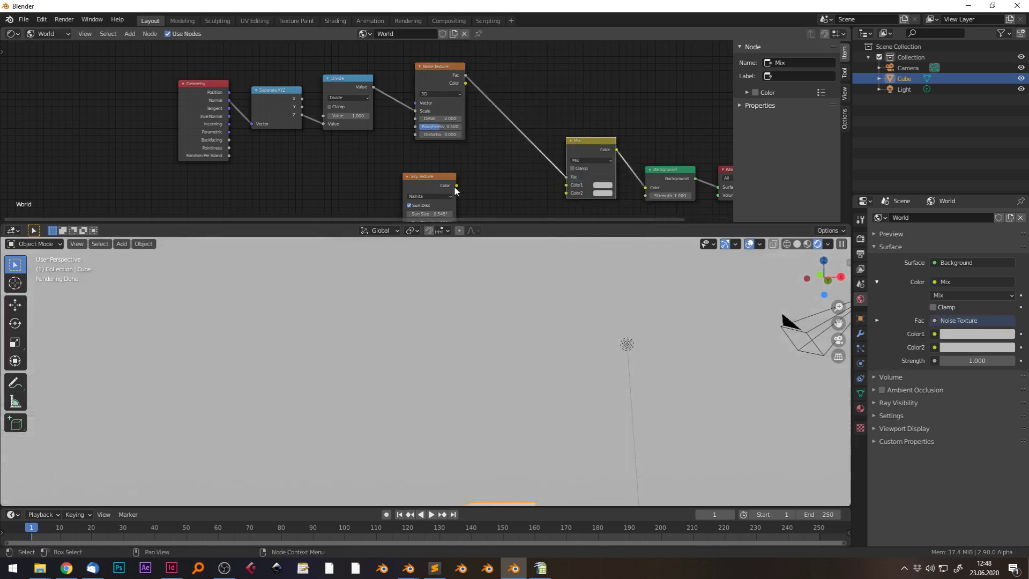
{"action": "left_click_drag", "start_coordinate": [456, 185], "coordinate": [566, 185]}
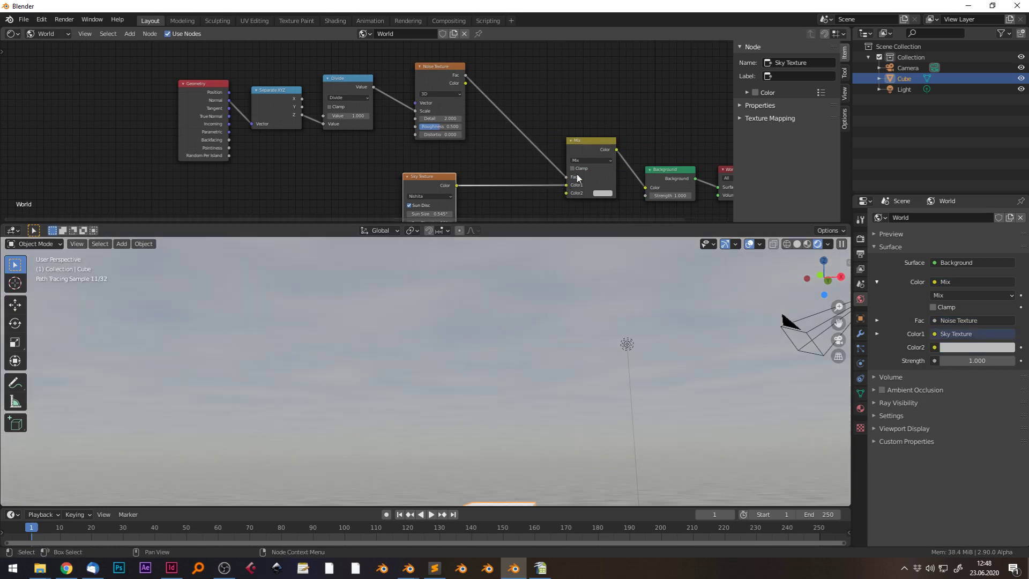
{"action": "mouse_move", "coordinate": [496, 348]}
{"action": "middle_mouse_down"}
{"action": "mouse_move", "coordinate": [487, 342]}
{"action": "mouse_move", "coordinate": [542, 340]}
{"action": "mouse_move", "coordinate": [560, 311]}
{"action": "middle_mouse_up"}
{"action": "key", "text": "shift+a"}
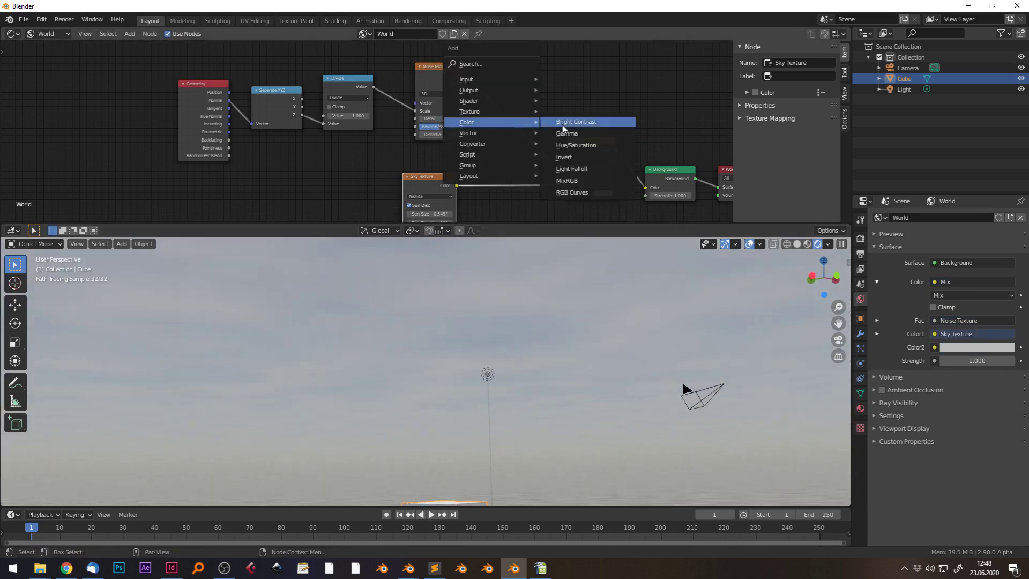
Drop a ColorRamp onto the Noise–Mix link and slide its black stop right to sharpen the clouds
{"action": "mouse_move", "coordinate": [513, 142]}
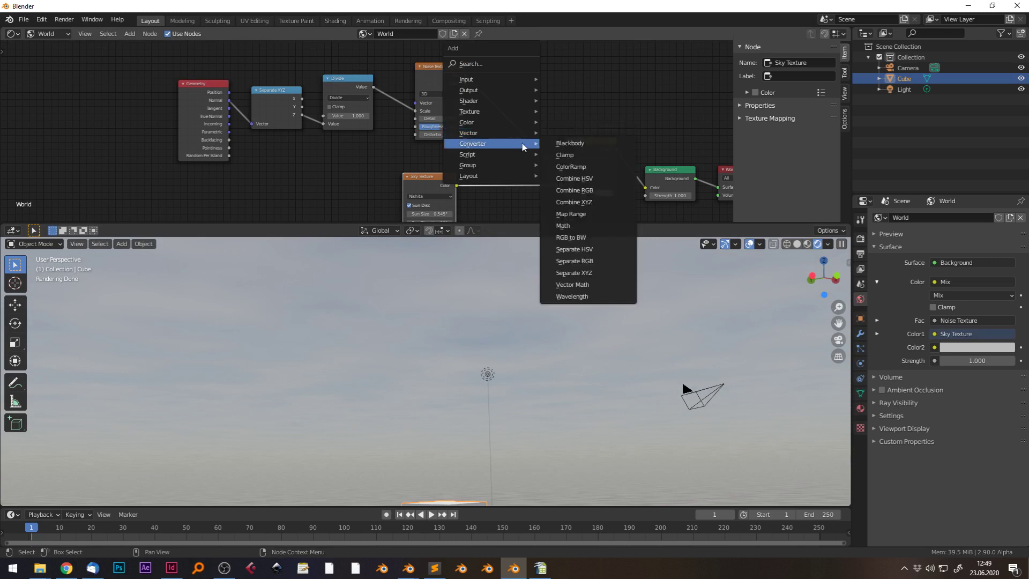
{"action": "left_click", "coordinate": [579, 169]}
{"action": "left_click", "coordinate": [575, 80]}
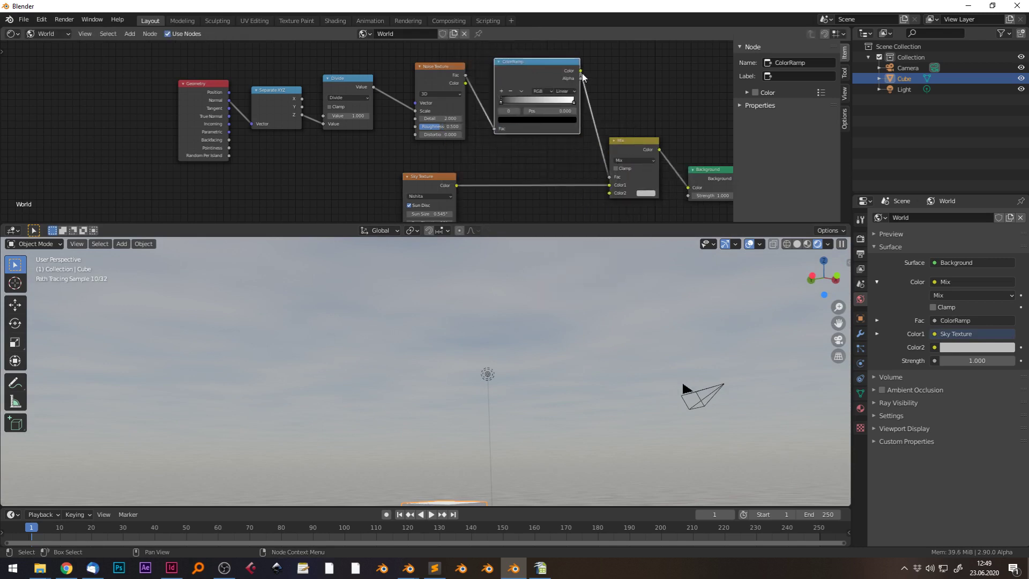
{"action": "left_click_drag", "start_coordinate": [502, 100], "coordinate": [546, 104]}
Shift the Geometry, Separate XYZ and Divide nodes left to tidy the node tree
{"action": "middle_click_drag", "start_coordinate": [510, 317], "coordinate": [487, 316]}
{"action": "middle_click_drag", "start_coordinate": [417, 134], "coordinate": [456, 137]}
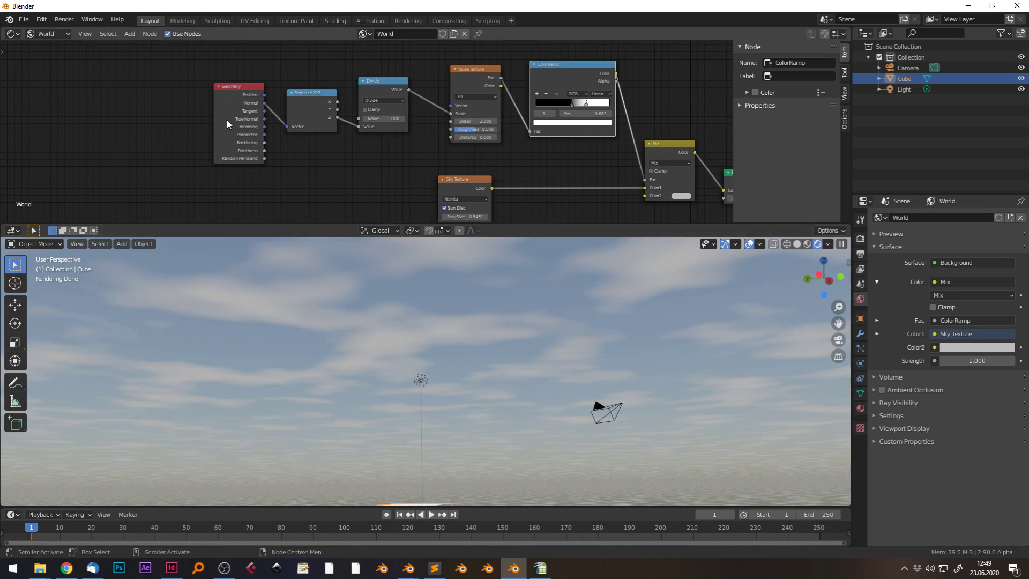
{"action": "left_click_drag", "start_coordinate": [234, 121], "coordinate": [201, 118]}
{"action": "left_click_drag", "start_coordinate": [314, 111], "coordinate": [289, 107]}
{"action": "left_click_drag", "start_coordinate": [392, 86], "coordinate": [349, 85]}
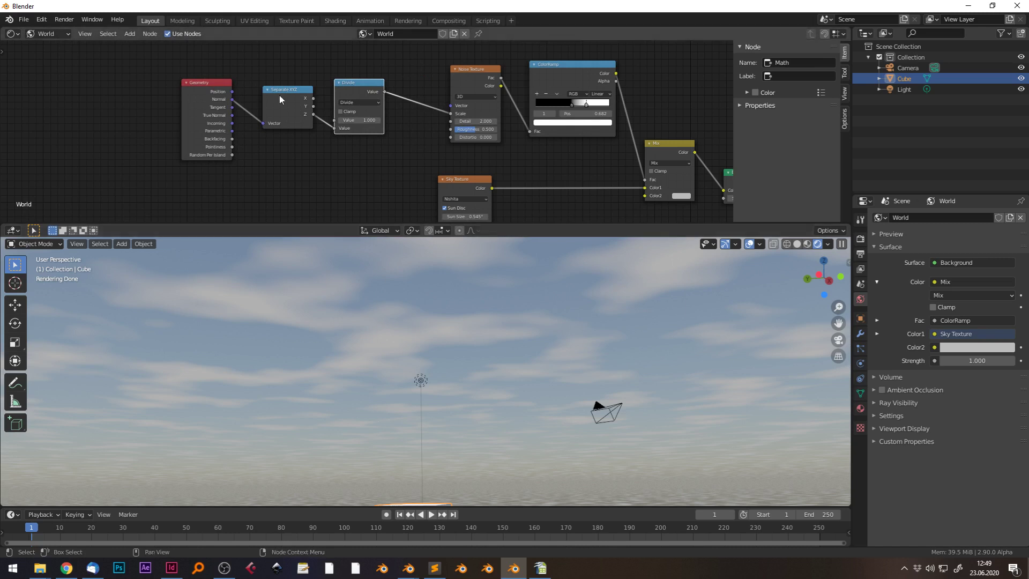
Add a Combine XYZ node above the Divide node, making room beside Separate XYZ
{"action": "left_click_drag", "start_coordinate": [282, 95], "coordinate": [269, 85]}
{"action": "key", "text": "shift+a"}
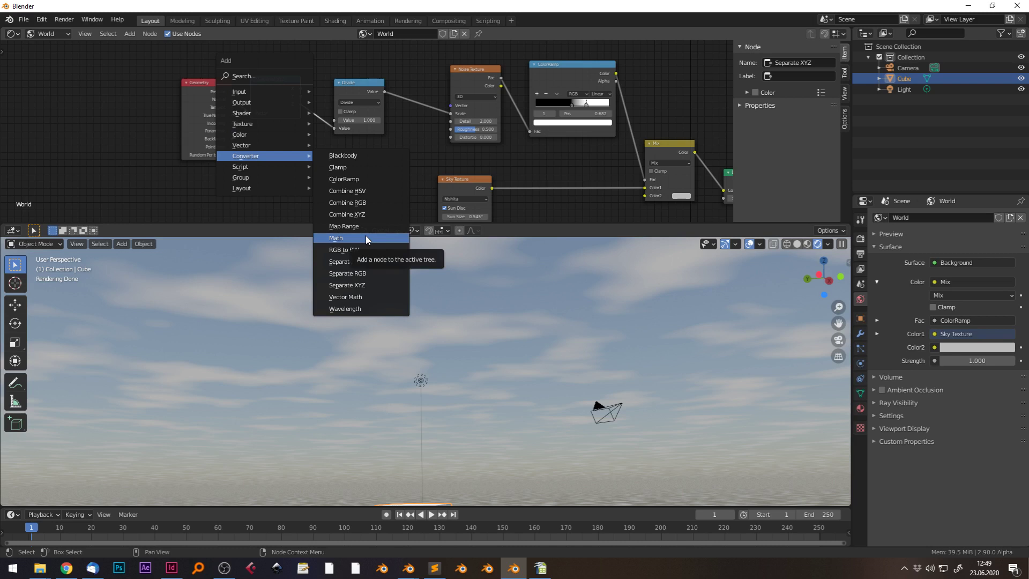
{"action": "left_click", "coordinate": [366, 214]}
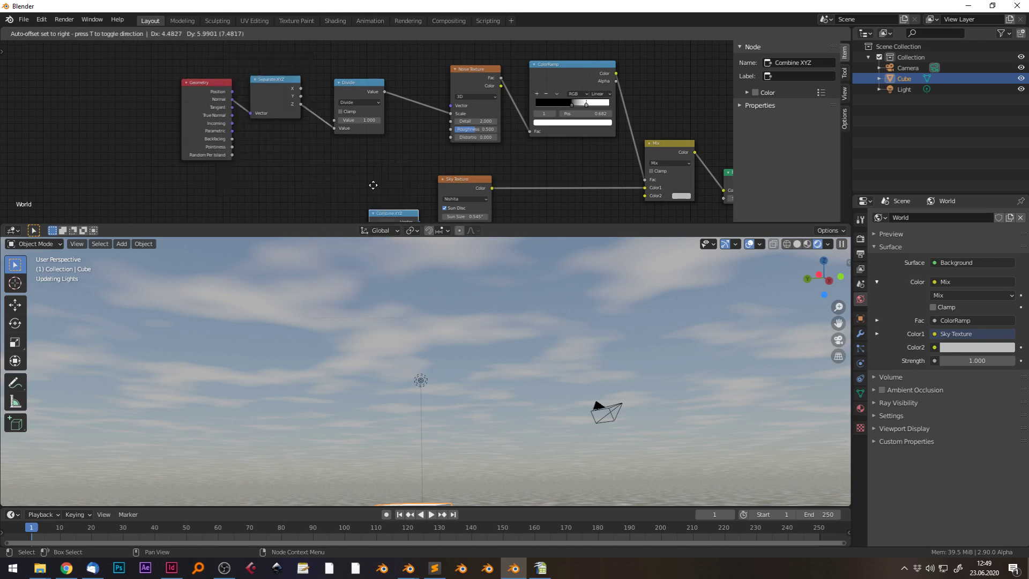
{"action": "left_click", "coordinate": [381, 59]}
Connect Separate XYZ X to Combine XYZ X and realign the Divide node between them
{"action": "middle_click_drag", "start_coordinate": [378, 213], "coordinate": [363, 253]}
{"action": "left_click_drag", "start_coordinate": [351, 142], "coordinate": [328, 158]}
{"action": "left_click_drag", "start_coordinate": [385, 76], "coordinate": [385, 99]}
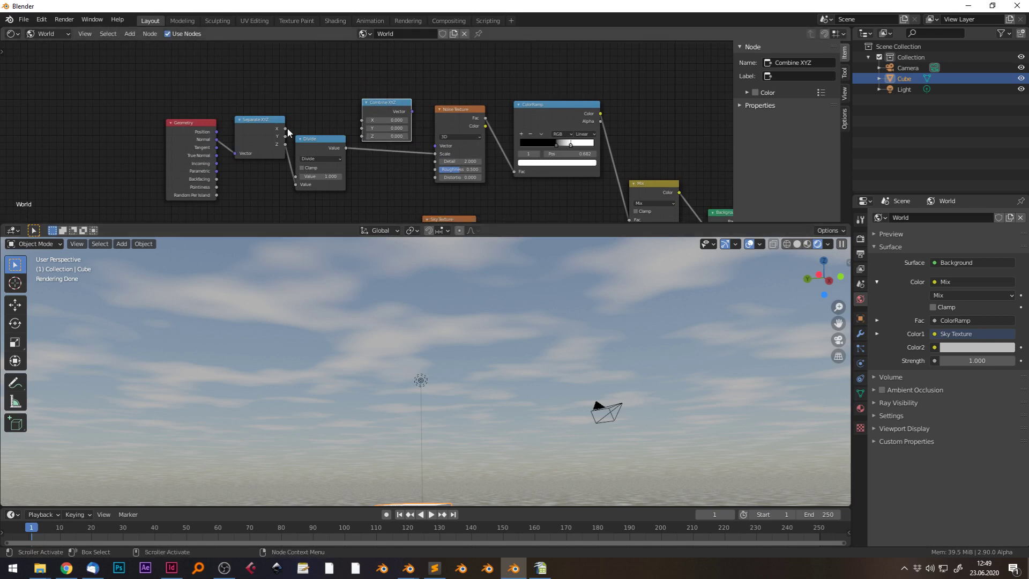
{"action": "left_click_drag", "start_coordinate": [286, 128], "coordinate": [362, 128]}
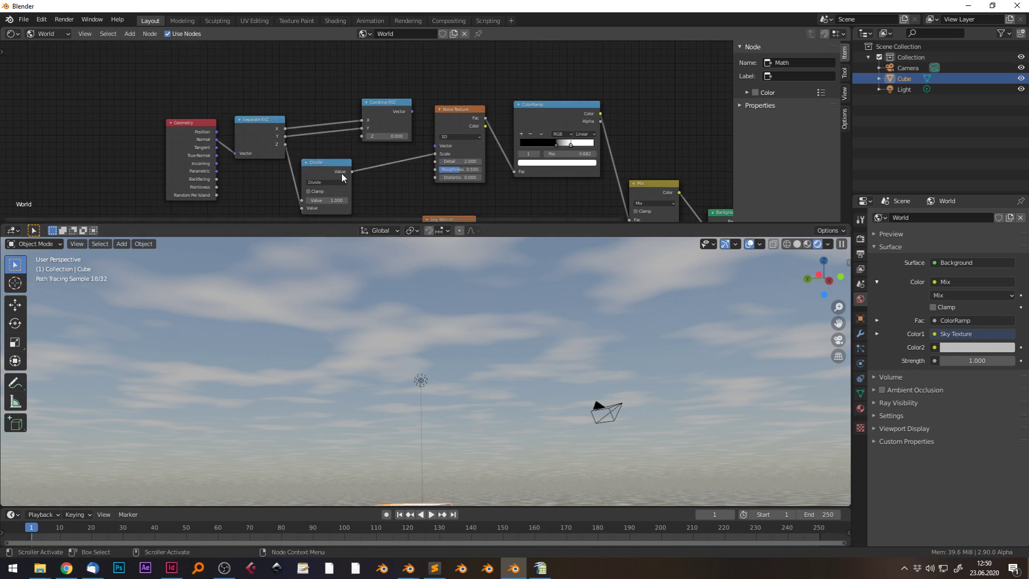
{"action": "left_click_drag", "start_coordinate": [313, 161], "coordinate": [308, 181]}
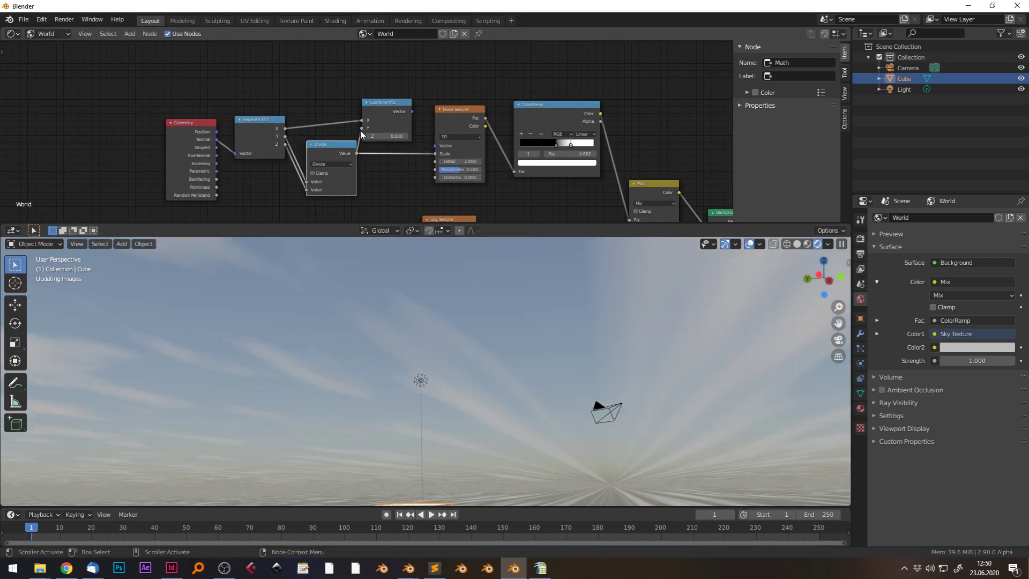
{"action": "left_click_drag", "start_coordinate": [335, 150], "coordinate": [326, 137]}
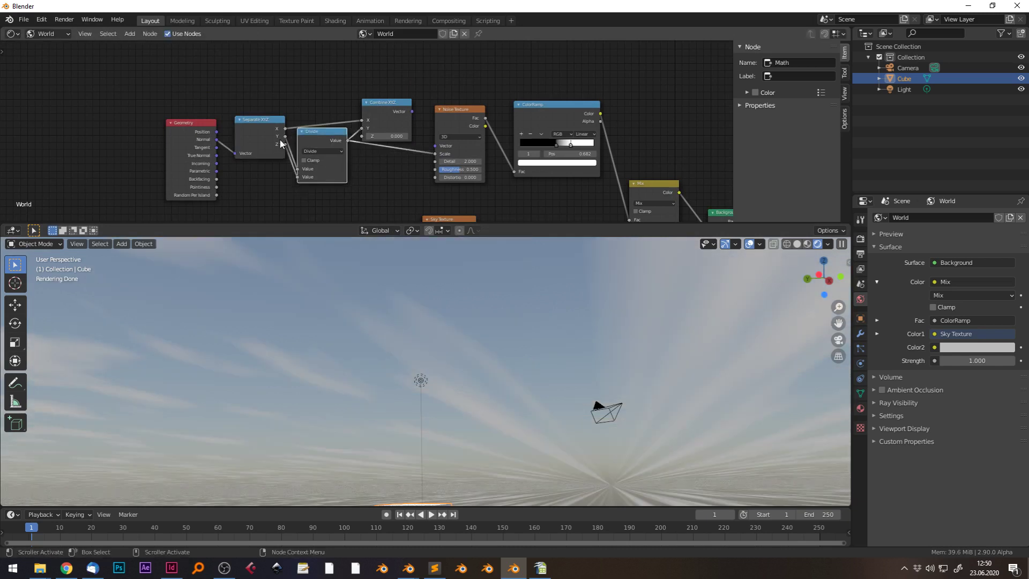
Duplicate the Divide node onto the X link and use Separate XYZ's Z as its divisor
{"action": "key", "text": "shift+d"}
{"action": "left_click", "coordinate": [336, 117]}
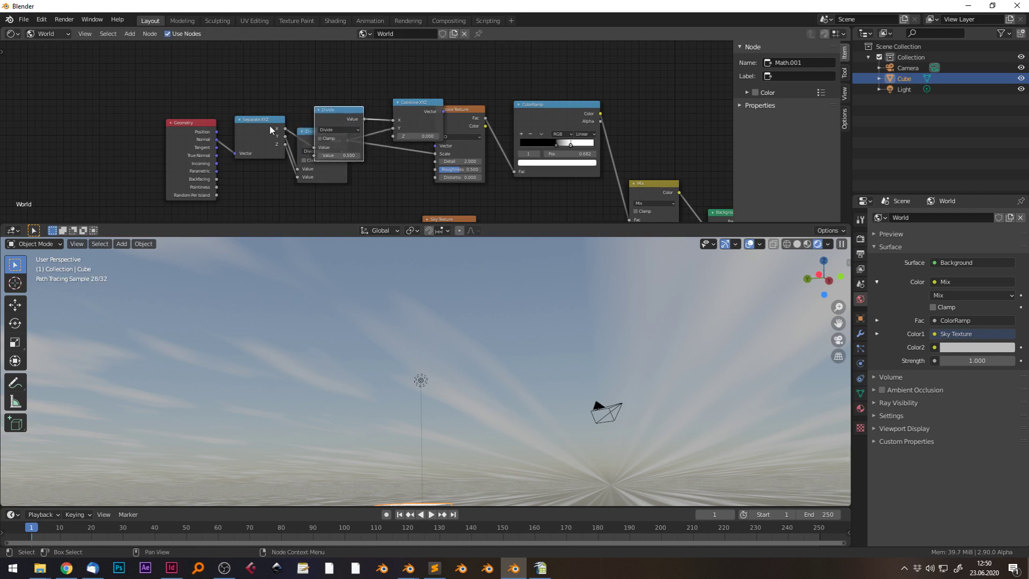
{"action": "left_click_drag", "start_coordinate": [267, 127], "coordinate": [243, 85]}
{"action": "left_click_drag", "start_coordinate": [343, 114], "coordinate": [334, 74]}
{"action": "left_click_drag", "start_coordinate": [261, 101], "coordinate": [305, 114]}
Place Combine XYZ beside the Divide nodes and lower the Noise Texture Scale to 1
{"action": "left_click_drag", "start_coordinate": [429, 110], "coordinate": [390, 101]}
{"action": "mouse_move", "coordinate": [435, 154]}
{"action": "left_mouse_down"}
{"action": "mouse_move", "coordinate": [399, 117]}
{"action": "mouse_move", "coordinate": [435, 146]}
{"action": "left_mouse_up"}
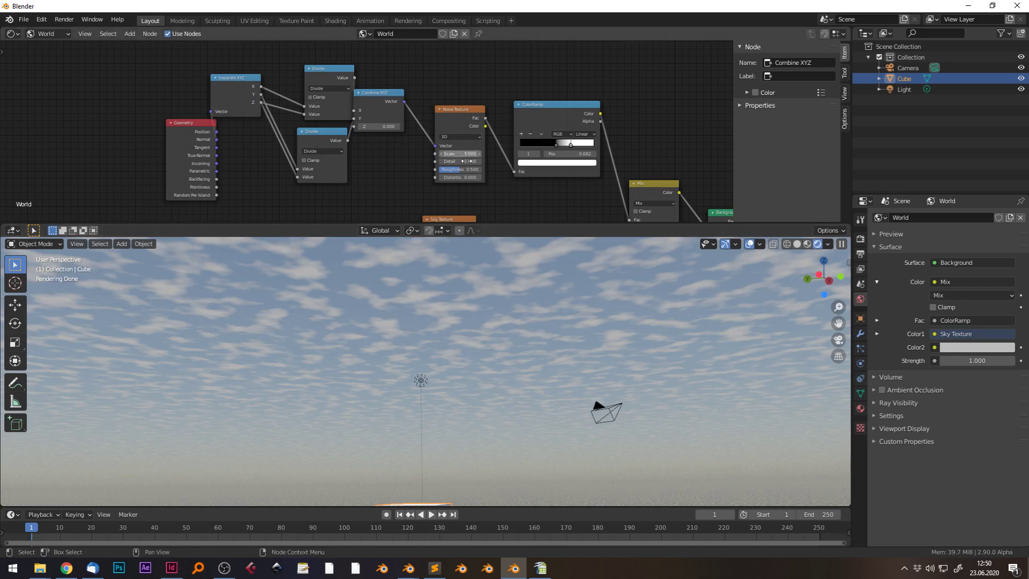
{"action": "left_click_drag", "start_coordinate": [464, 153], "coordinate": [456, 154]}
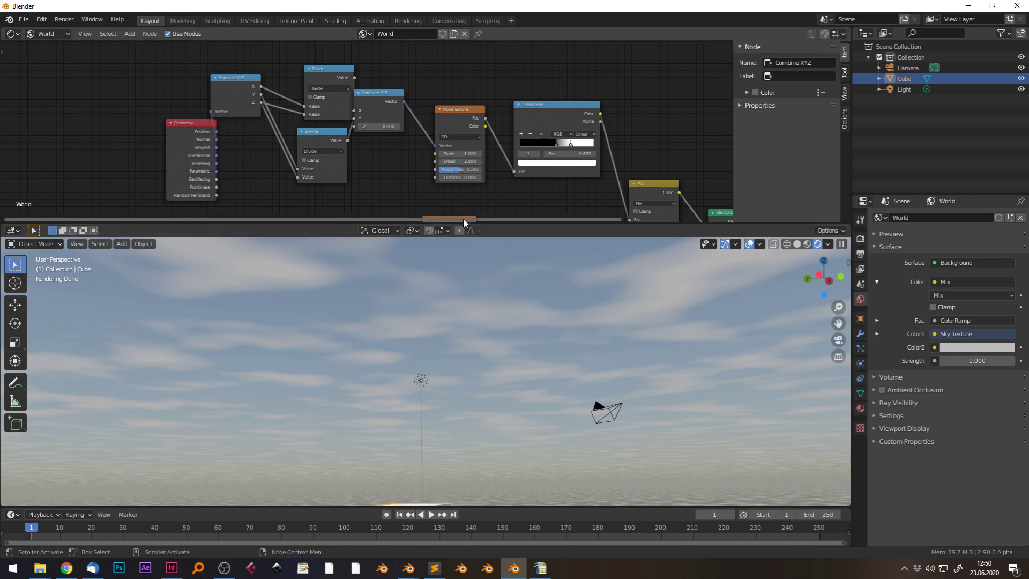
Set the Noise Texture Detail to 6
{"action": "double_click", "coordinate": [461, 162]}
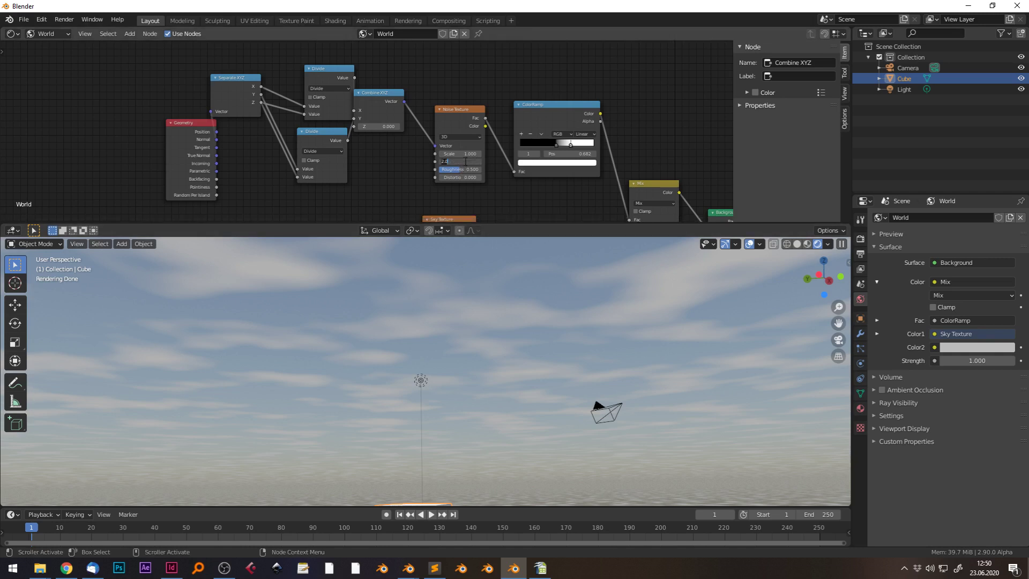
{"action": "type", "text": "6"}
{"action": "key", "text": "Return"}
Move both Divide nodes left and collapse them
{"action": "left_click_drag", "start_coordinate": [361, 101], "coordinate": [370, 109]}
{"action": "left_click_drag", "start_coordinate": [325, 73], "coordinate": [299, 68]}
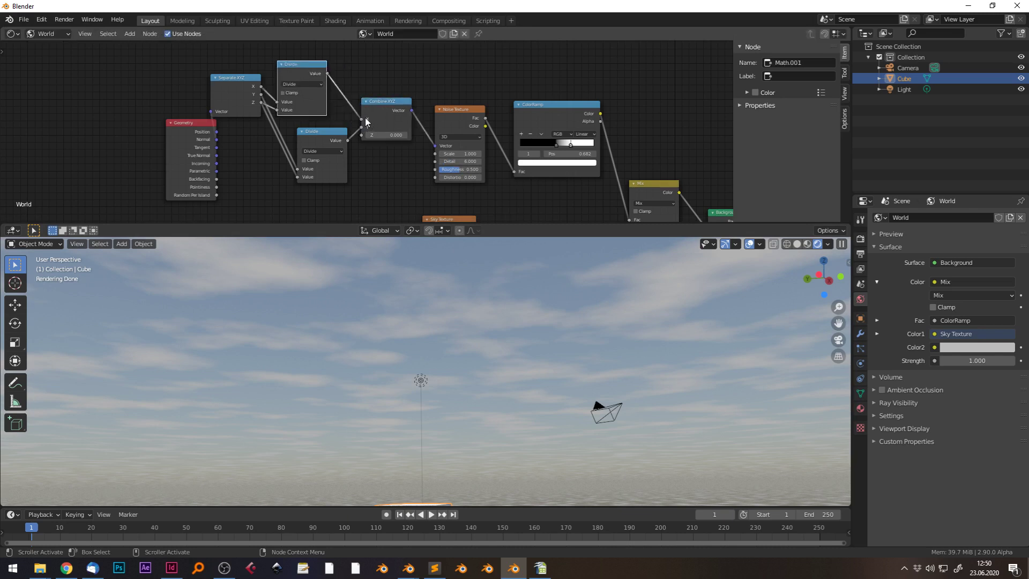
{"action": "left_click_drag", "start_coordinate": [332, 138], "coordinate": [309, 129]}
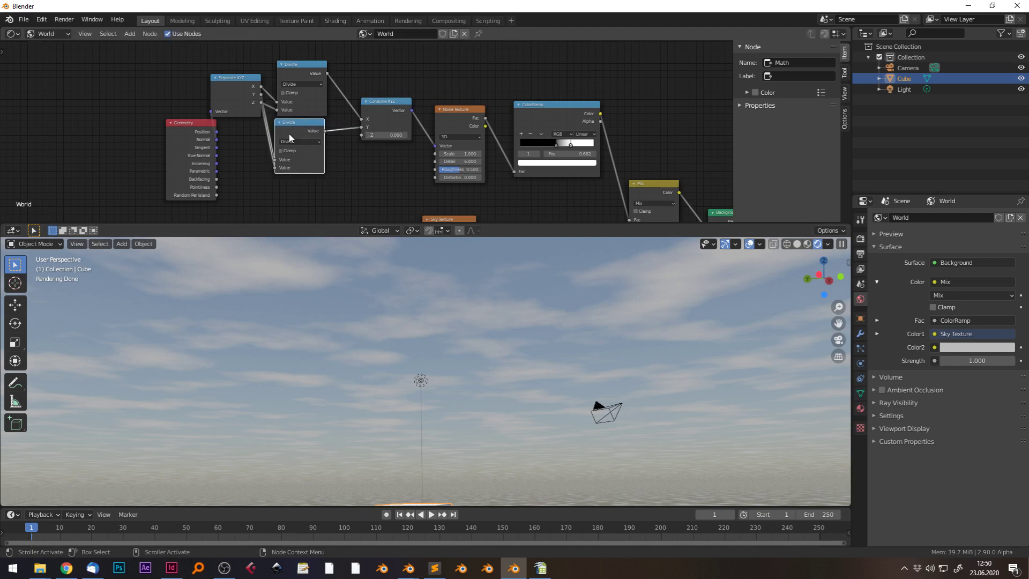
{"action": "left_click", "coordinate": [279, 123]}
{"action": "left_click", "coordinate": [280, 64]}
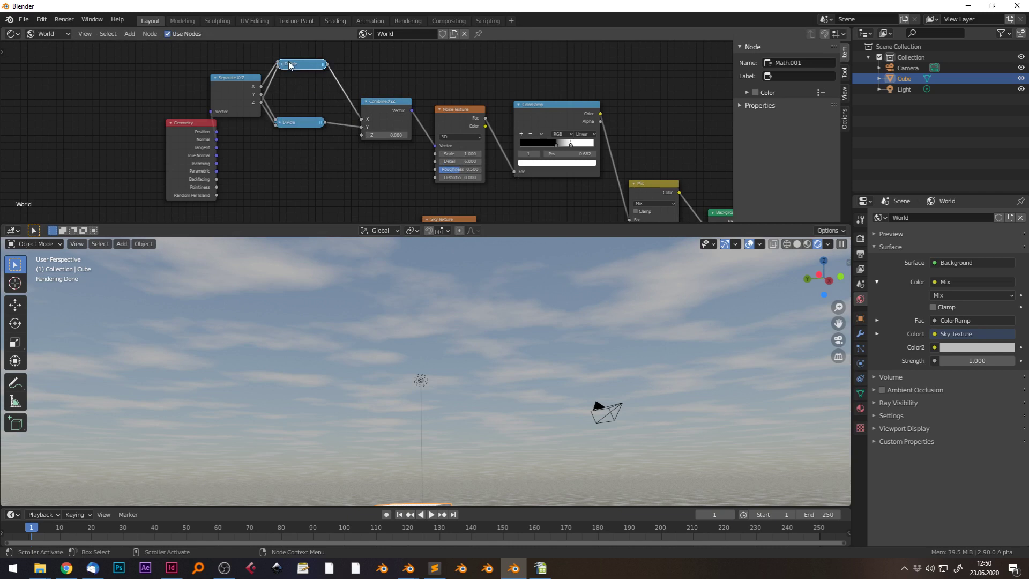
{"action": "left_click_drag", "start_coordinate": [289, 64], "coordinate": [288, 109]}
Collapse Separate XYZ and realign Geometry, Combine XYZ, Noise Texture and ColorRamp nodes
{"action": "left_click_drag", "start_coordinate": [180, 138], "coordinate": [113, 122]}
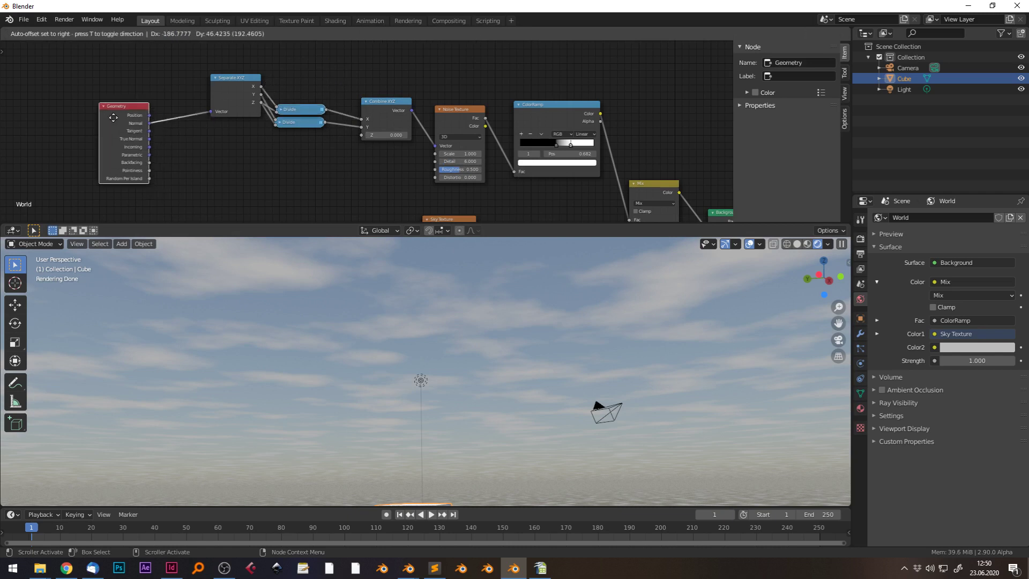
{"action": "left_click", "coordinate": [224, 83]}
{"action": "left_click_drag", "start_coordinate": [225, 83], "coordinate": [267, 122]}
{"action": "left_click", "coordinate": [204, 107]}
{"action": "left_click_drag", "start_coordinate": [381, 110], "coordinate": [358, 104]}
{"action": "left_click_drag", "start_coordinate": [446, 111], "coordinate": [436, 70]}
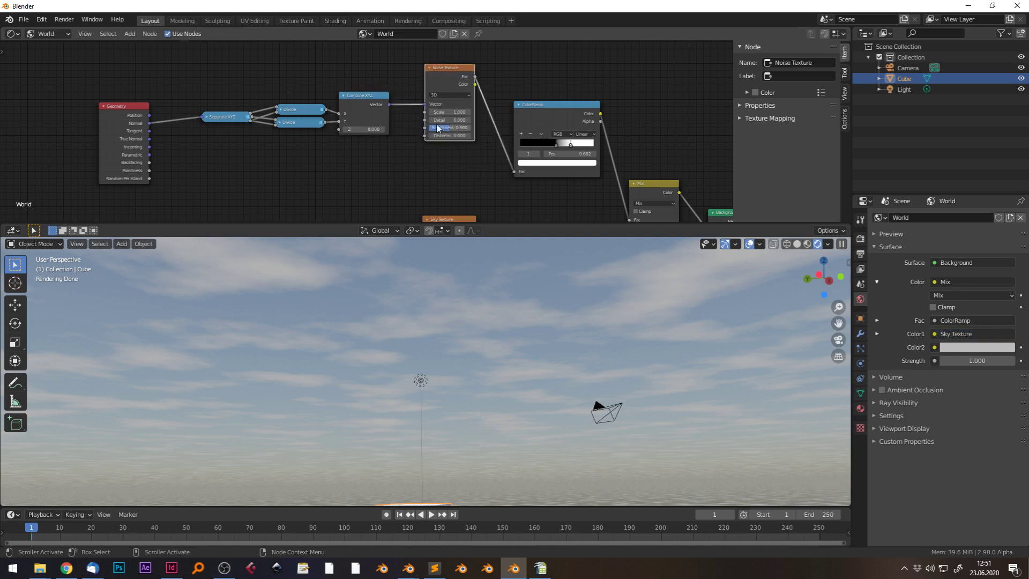
{"action": "left_click_drag", "start_coordinate": [551, 114], "coordinate": [555, 75]}
{"action": "left_click", "coordinate": [446, 69]}
Duplicate the Noise Texture below the original and add a Vector Math Add node
{"action": "key", "text": "shift+d"}
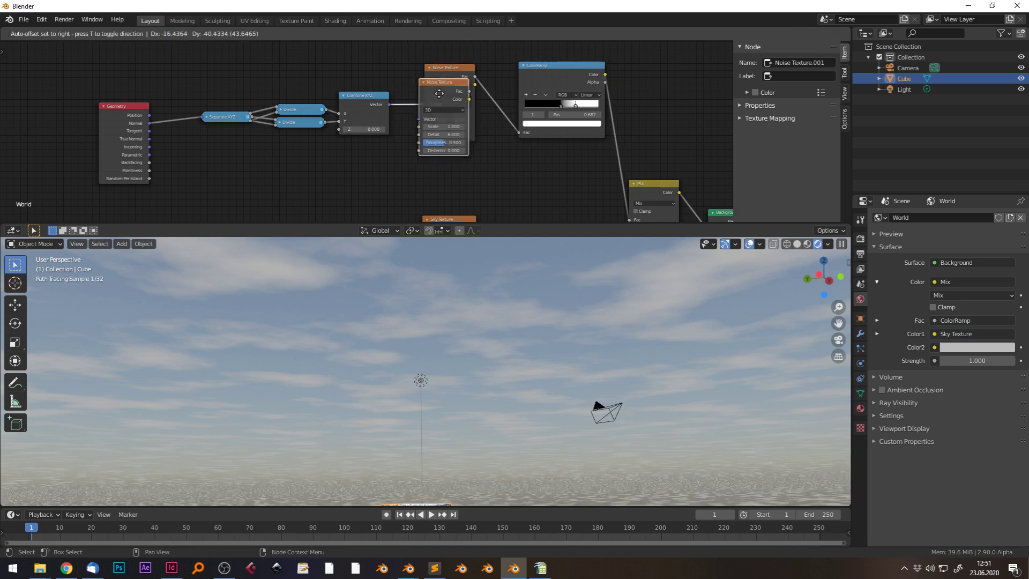
{"action": "left_click", "coordinate": [384, 154]}
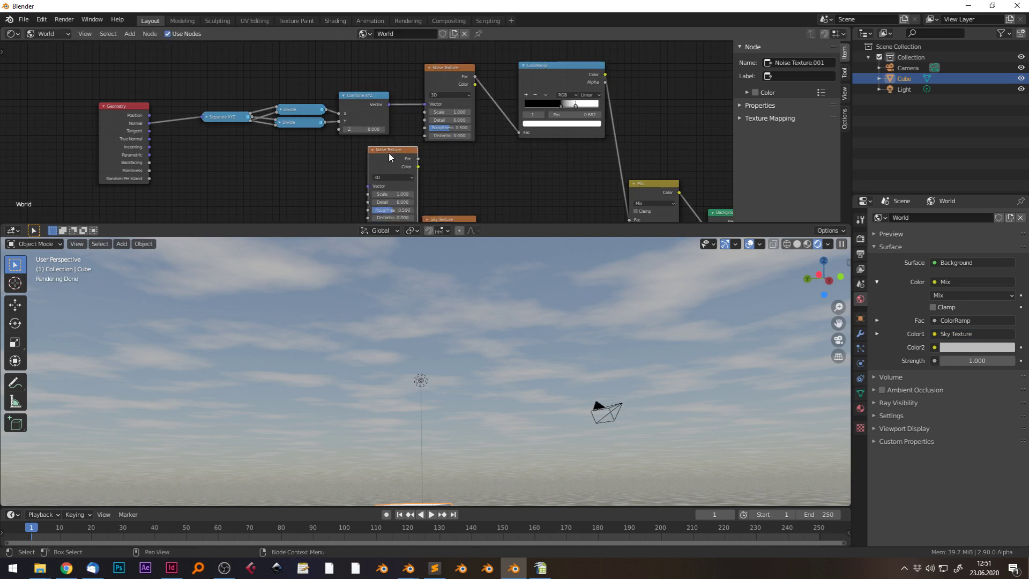
{"action": "left_click", "coordinate": [124, 34]}
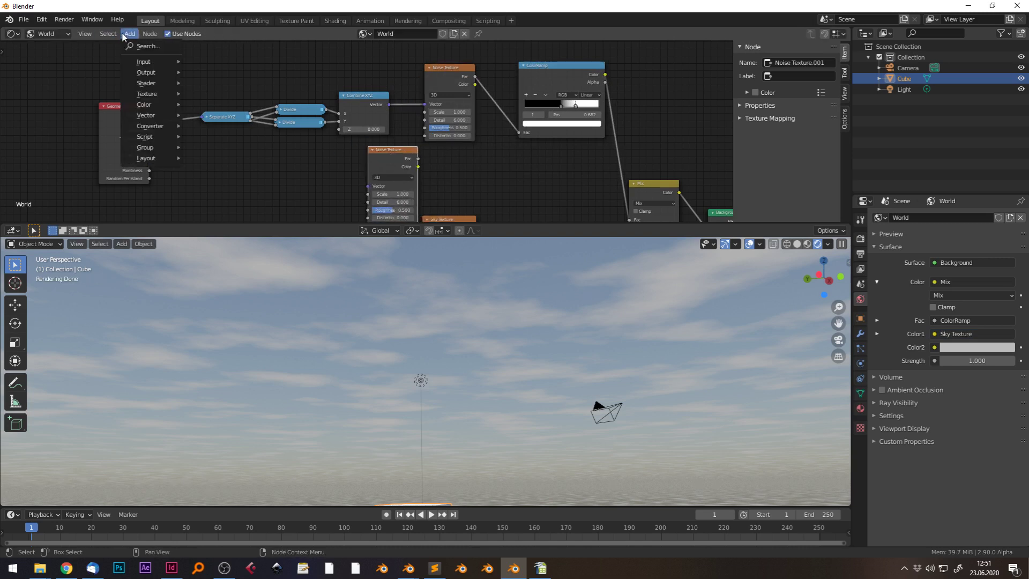
{"action": "mouse_move", "coordinate": [144, 126]}
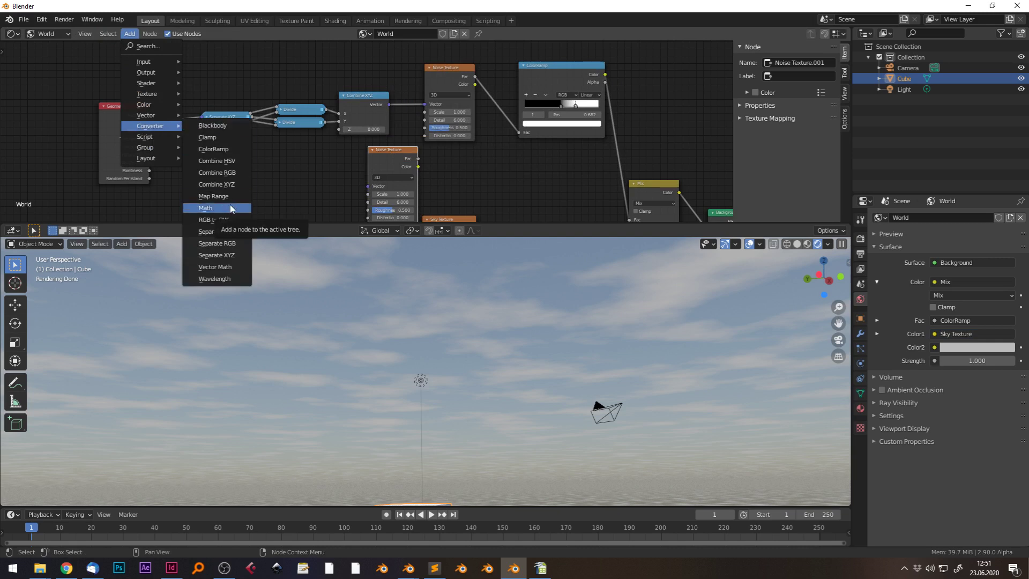
{"action": "left_click", "coordinate": [233, 266]}
{"action": "left_click", "coordinate": [306, 150]}
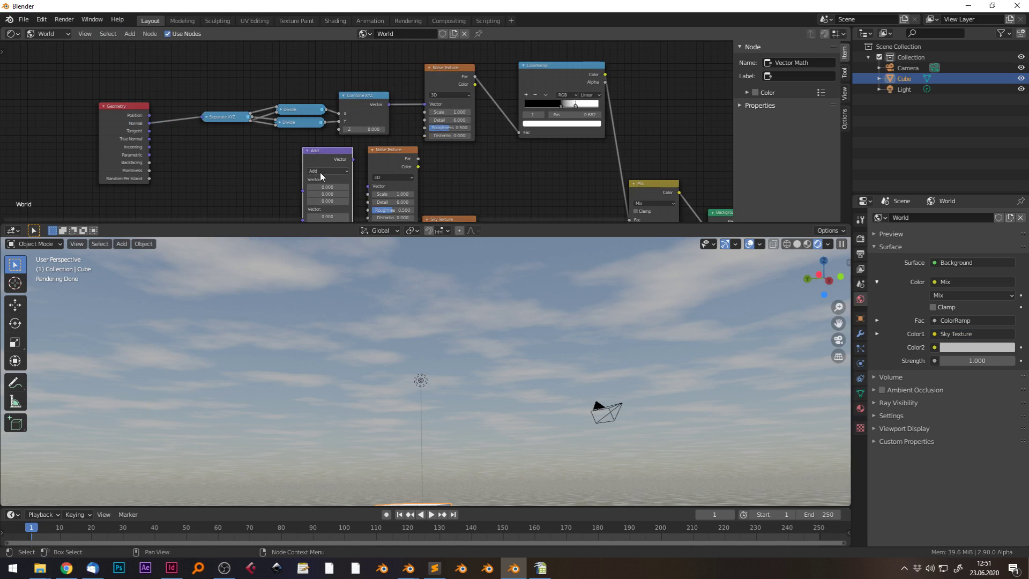
Route Combine XYZ's vector through the Add node into Noise Texture.001's Vector input
{"action": "left_click_drag", "start_coordinate": [388, 104], "coordinate": [304, 189]}
{"action": "left_click_drag", "start_coordinate": [328, 149], "coordinate": [299, 139]}
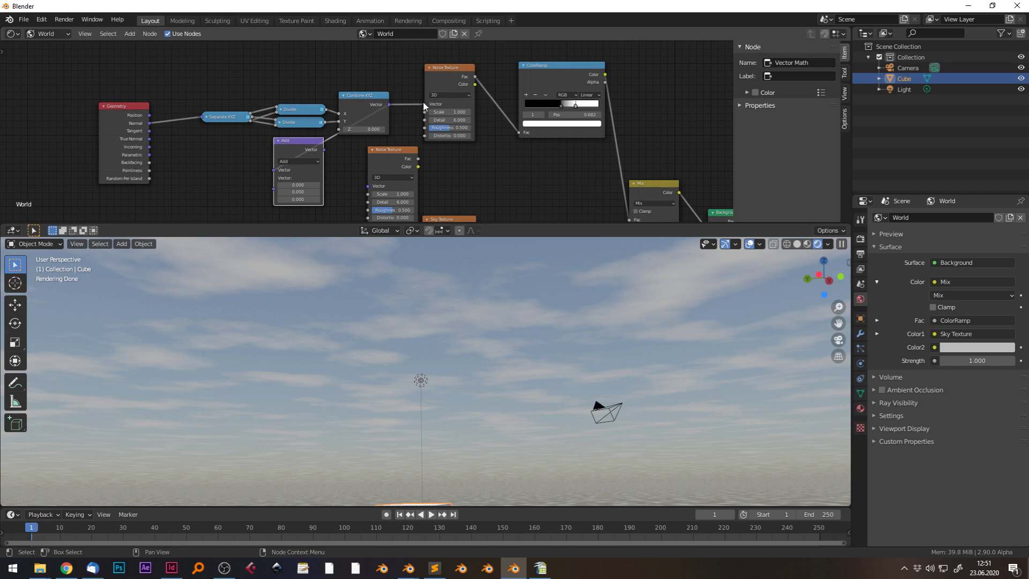
{"action": "left_click_drag", "start_coordinate": [325, 155], "coordinate": [368, 187]}
{"action": "left_click_drag", "start_coordinate": [294, 145], "coordinate": [321, 150]}
{"action": "left_click_drag", "start_coordinate": [399, 154], "coordinate": [452, 151]}
{"action": "left_click_drag", "start_coordinate": [321, 149], "coordinate": [358, 144]}
{"action": "scroll", "coordinate": [561, 207], "scroll_direction": "down", "scroll_amount": 2}
Move the Sky Texture and Mix nodes, and set the main Mix's Color2 to pure white
{"action": "middle_click_drag", "start_coordinate": [471, 183], "coordinate": [454, 149]}
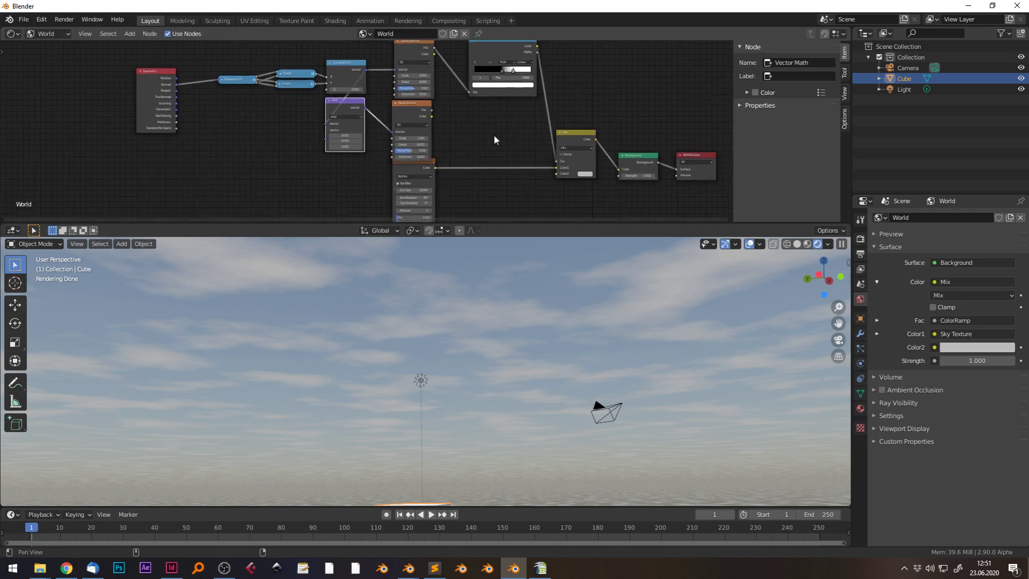
{"action": "left_click_drag", "start_coordinate": [397, 170], "coordinate": [376, 188]}
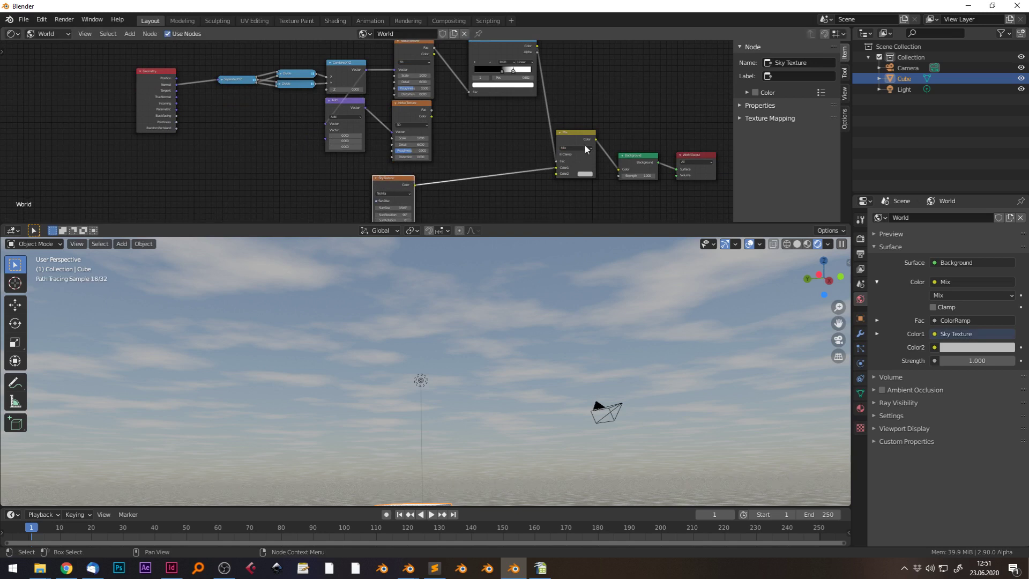
{"action": "left_click_drag", "start_coordinate": [585, 135], "coordinate": [588, 78]}
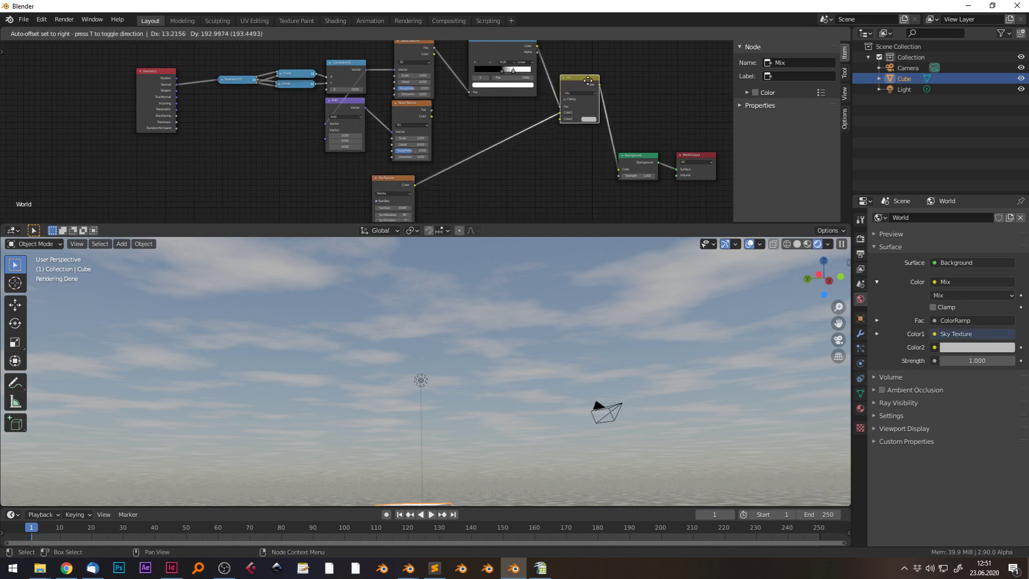
{"action": "left_click", "coordinate": [589, 119]}
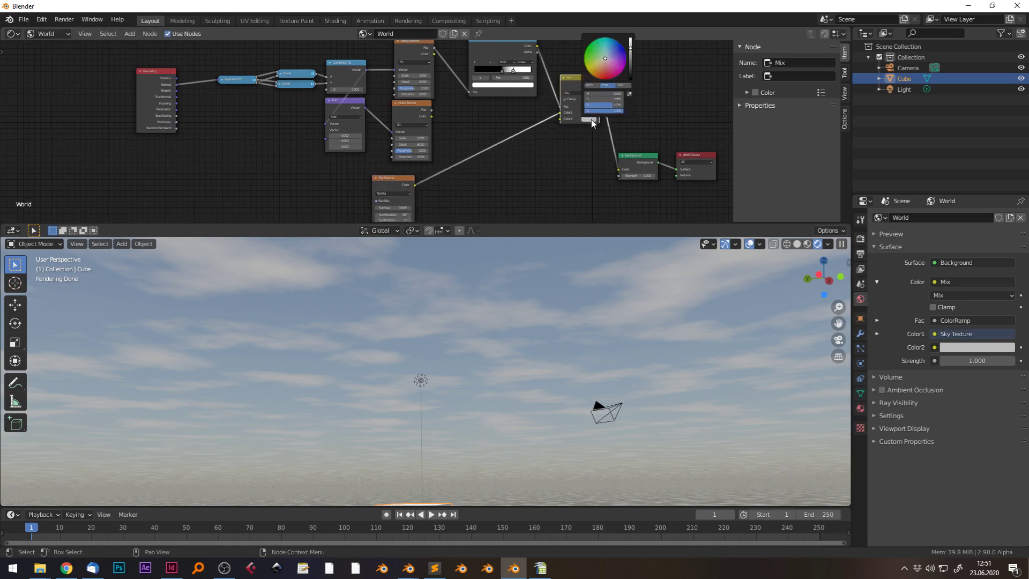
{"action": "left_click_drag", "start_coordinate": [632, 53], "coordinate": [631, 37]}
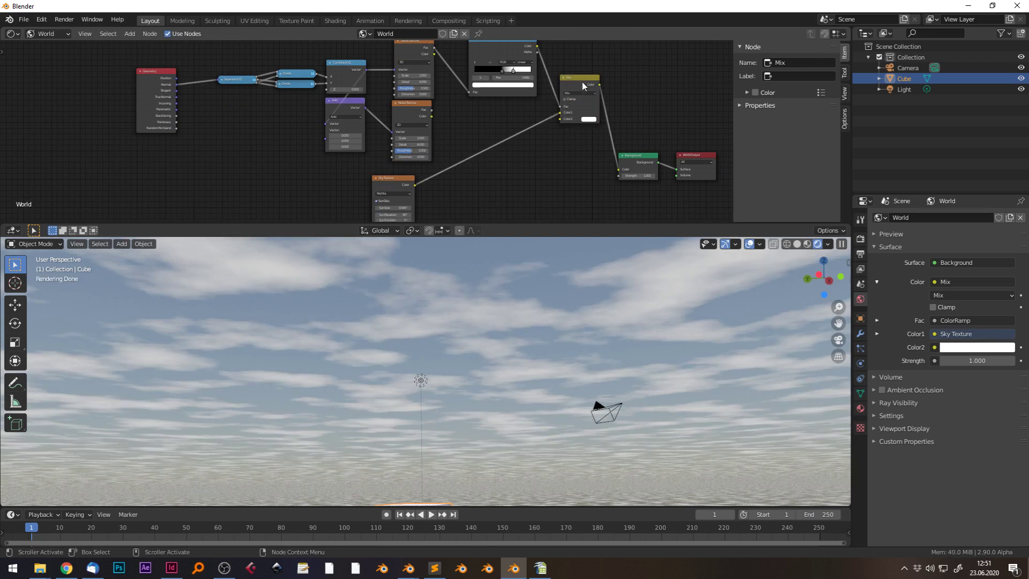
Duplicate the Mix node and position the copy left of the original
{"action": "key", "text": "shift+d"}
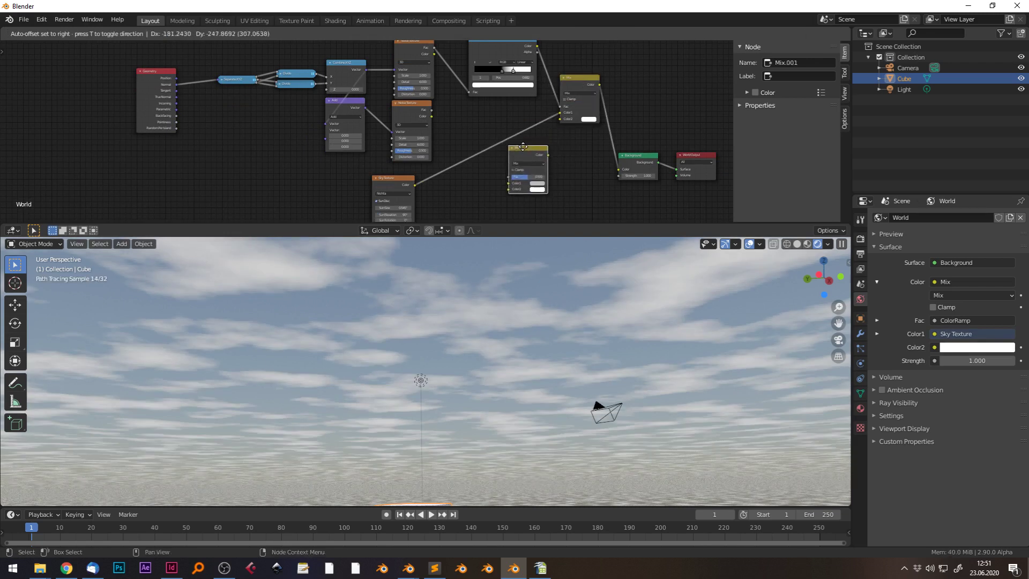
{"action": "left_click", "coordinate": [440, 92]}
{"action": "left_click_drag", "start_coordinate": [586, 78], "coordinate": [589, 102]}
{"action": "left_click_drag", "start_coordinate": [462, 113], "coordinate": [495, 110]}
Give the copy a bluish-grey Color1 and pale tinted Color2, feeding the main Mix's Color2
{"action": "left_click", "coordinate": [506, 140]}
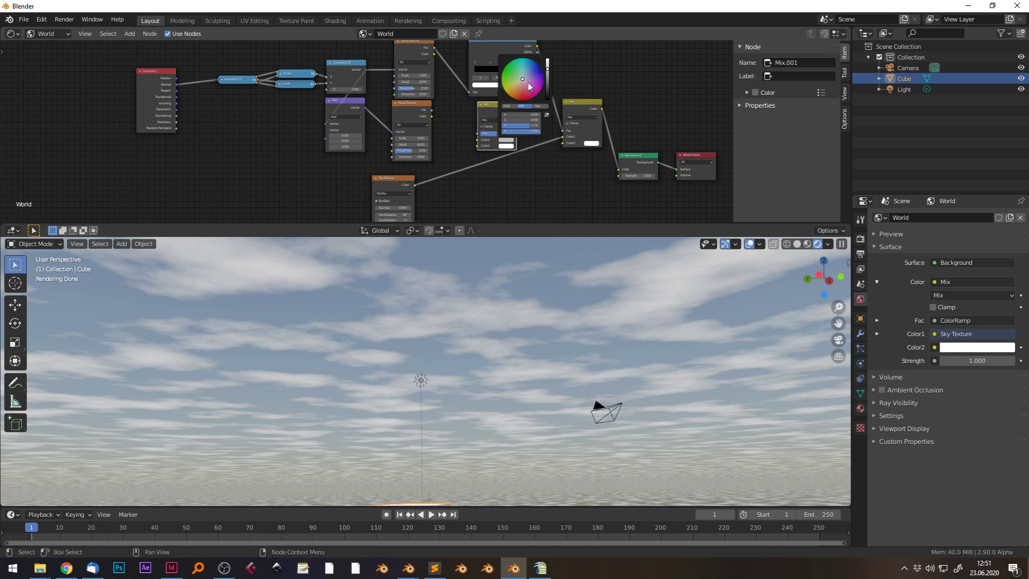
{"action": "left_click", "coordinate": [526, 77]}
{"action": "left_click", "coordinate": [547, 78]}
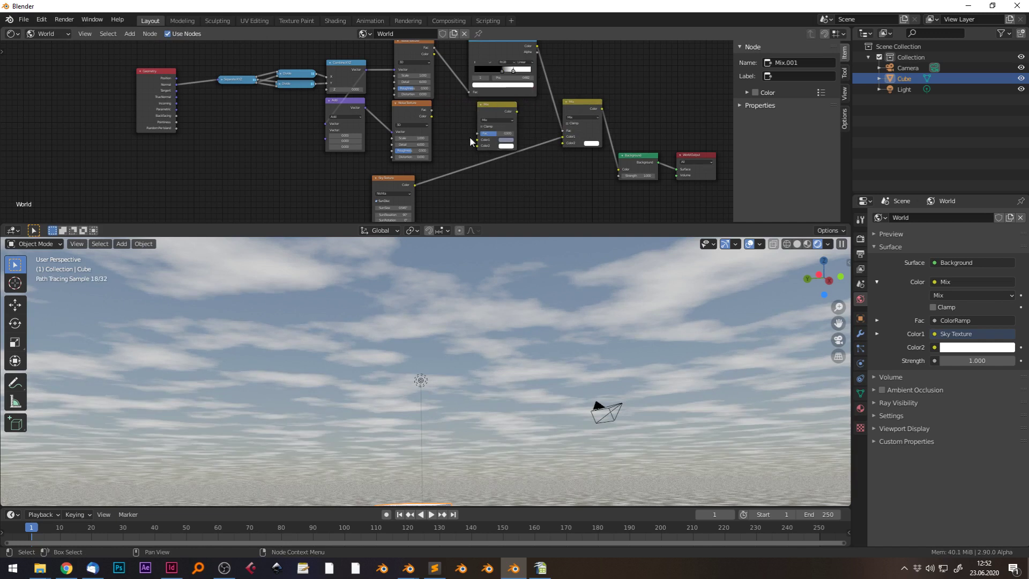
{"action": "left_click", "coordinate": [505, 147]}
{"action": "left_click", "coordinate": [520, 88]}
{"action": "left_click_drag", "start_coordinate": [517, 111], "coordinate": [563, 143]}
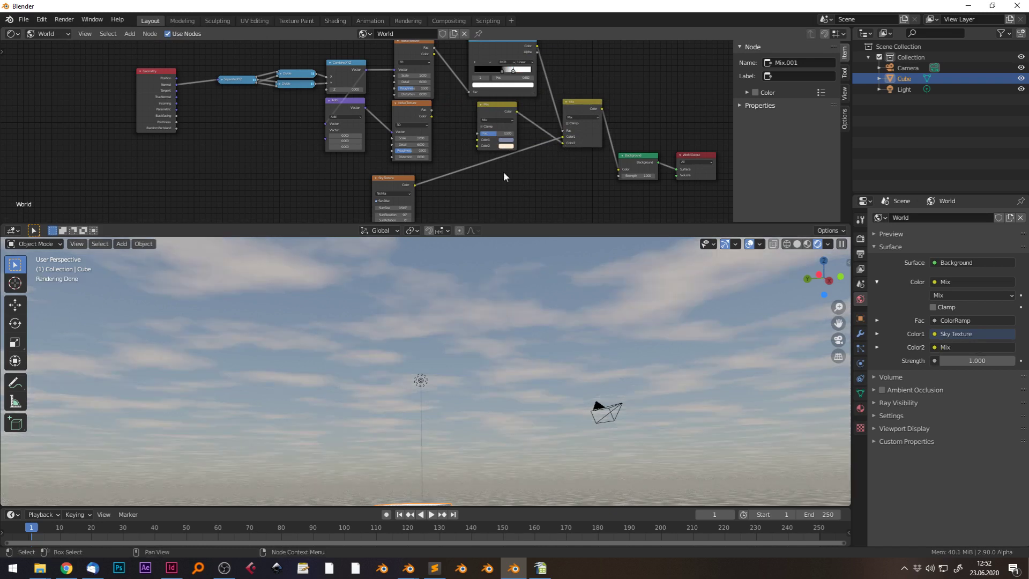
{"action": "scroll", "coordinate": [505, 202], "scroll_direction": "up", "scroll_amount": 3}
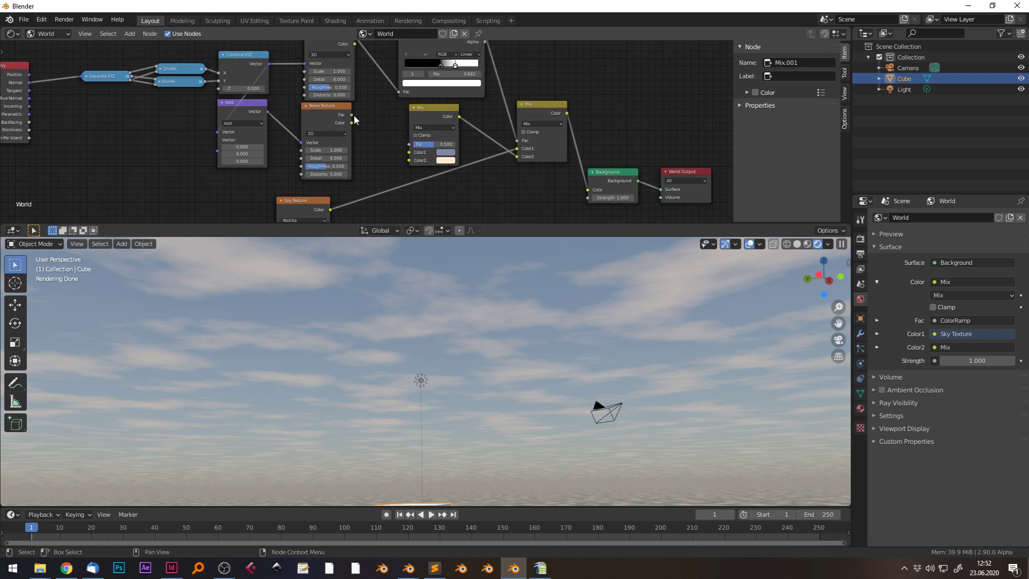
Spread out the two Noise Textures and add a Math node between them
{"action": "left_click", "coordinate": [350, 115]}
{"action": "middle_click_drag", "start_coordinate": [350, 114], "coordinate": [330, 162]}
{"action": "left_click_drag", "start_coordinate": [330, 162], "coordinate": [299, 164]}
{"action": "left_click_drag", "start_coordinate": [331, 86], "coordinate": [306, 80]}
{"action": "key", "text": "shift+a"}
{"action": "mouse_move", "coordinate": [359, 161]}
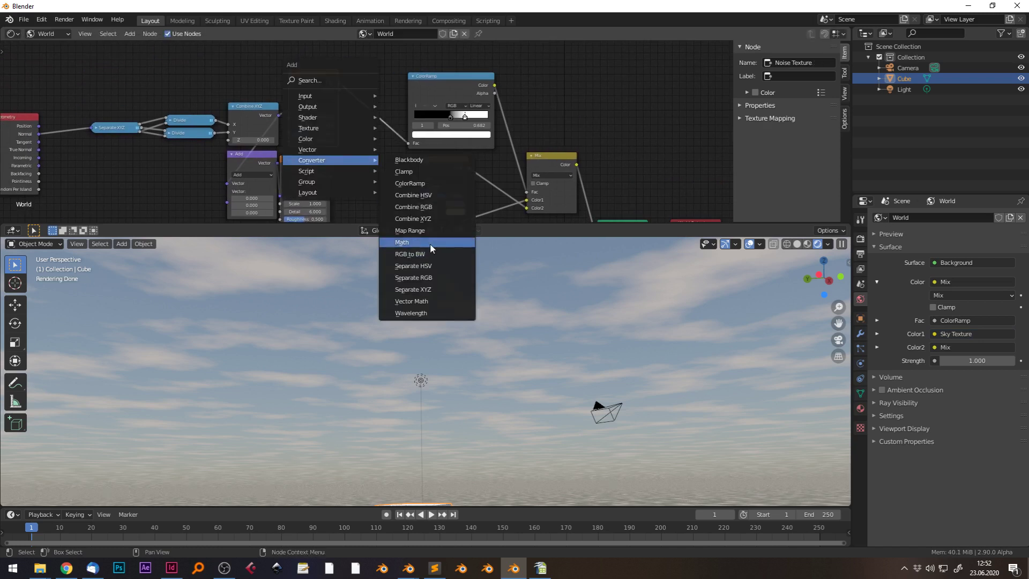
{"action": "left_click", "coordinate": [430, 244]}
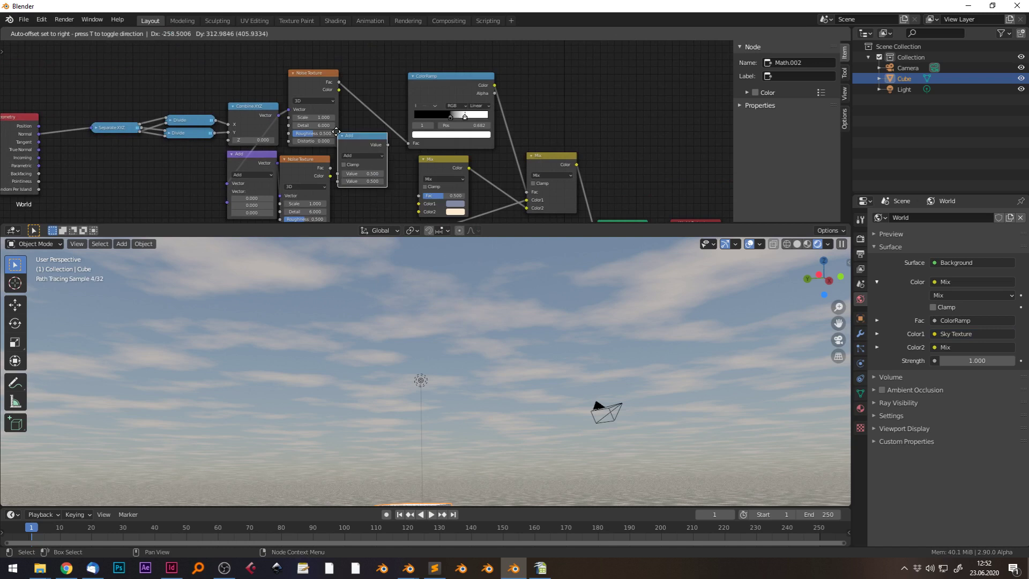
{"action": "left_click", "coordinate": [375, 161]}
Link both noise Fac outputs into the Math node and set it to Subtract
{"action": "left_click_drag", "start_coordinate": [339, 83], "coordinate": [353, 201]}
{"action": "left_click", "coordinate": [378, 175]}
{"action": "left_click", "coordinate": [382, 210]}
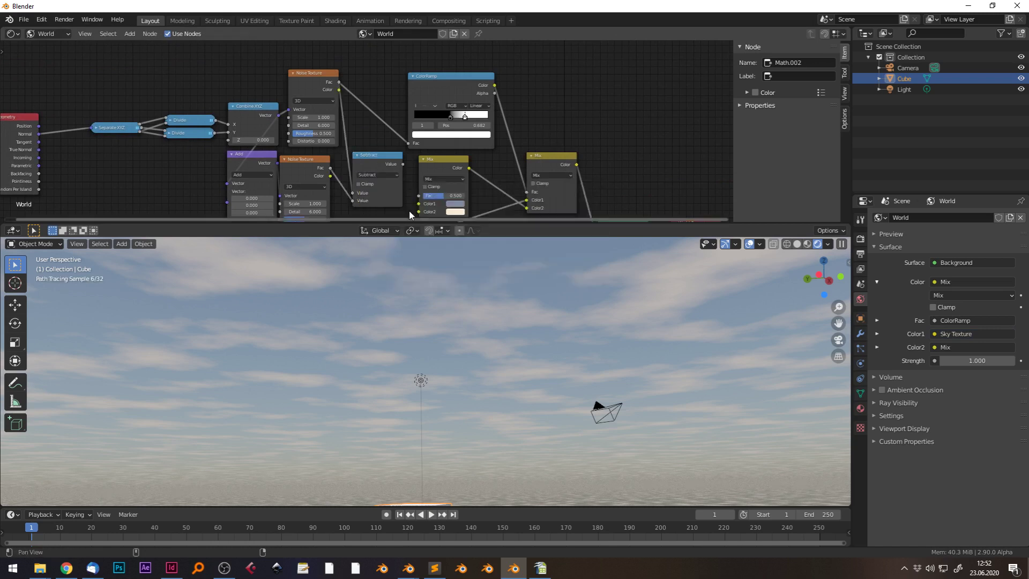
{"action": "middle_click_drag", "start_coordinate": [416, 206], "coordinate": [421, 160]}
Set the vector Add offset X to 0.100 and wire the Subtract result into the Mix factor
{"action": "left_click", "coordinate": [230, 127]}
{"action": "left_click", "coordinate": [253, 160]}
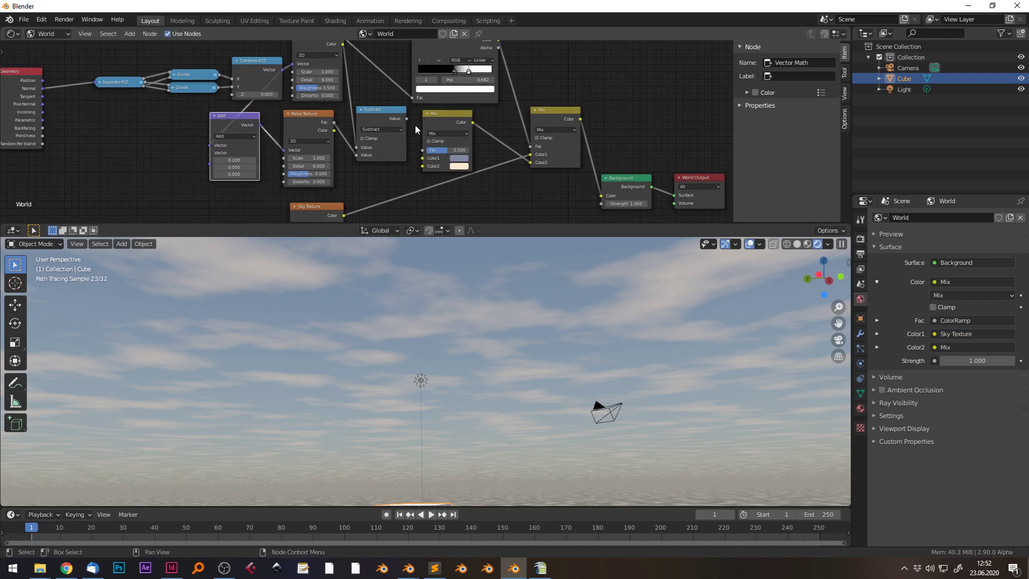
{"action": "left_click_drag", "start_coordinate": [407, 119], "coordinate": [422, 150]}
{"action": "middle_click_drag", "start_coordinate": [575, 353], "coordinate": [573, 317]}
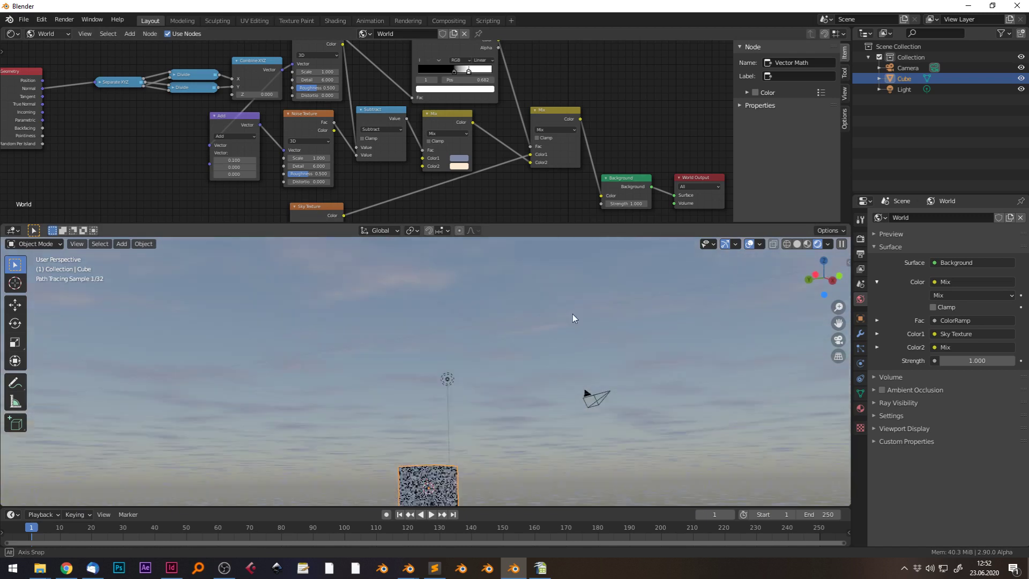
Try a wind offset X of 0.200, then return it to 0.100
{"action": "left_click", "coordinate": [254, 160]}
{"action": "left_click", "coordinate": [216, 160]}
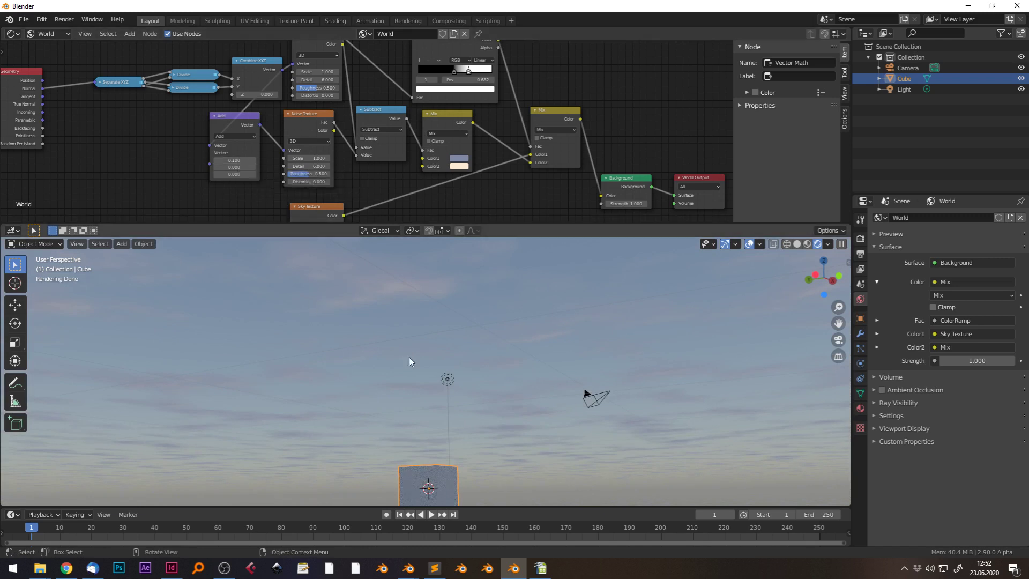
{"action": "middle_click_drag", "start_coordinate": [521, 356], "coordinate": [643, 340]}
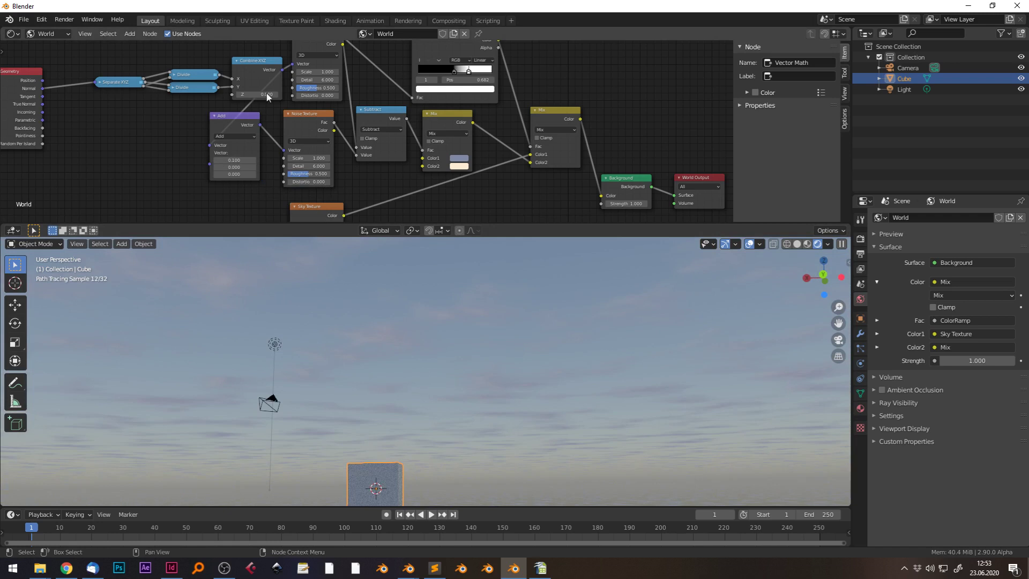
Raise the Combine XYZ node and orbit around the rendered sky to inspect the shaded clouds
{"action": "left_click_drag", "start_coordinate": [255, 68], "coordinate": [254, 54]}
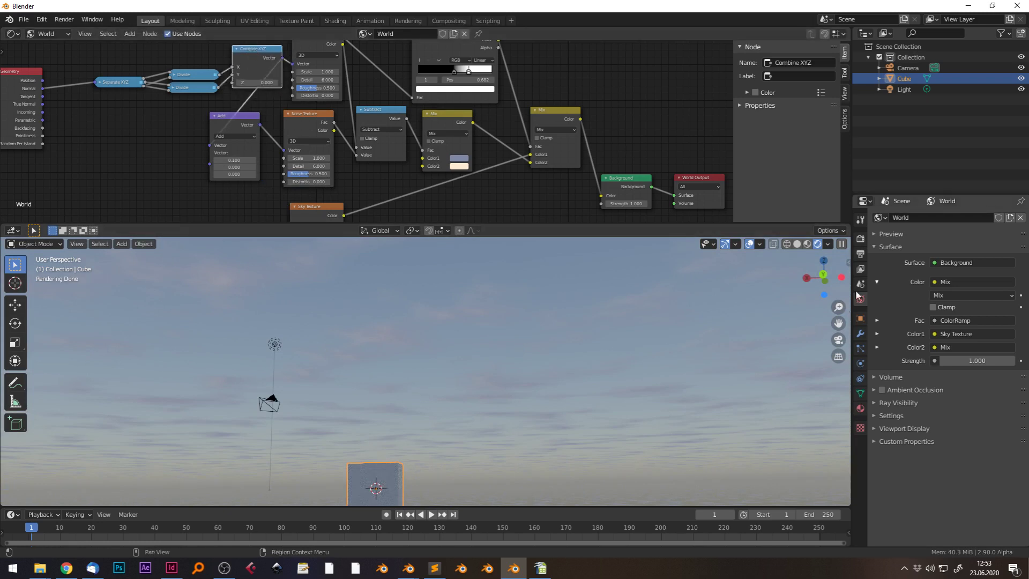
{"action": "middle_click_drag", "start_coordinate": [615, 352], "coordinate": [540, 359]}
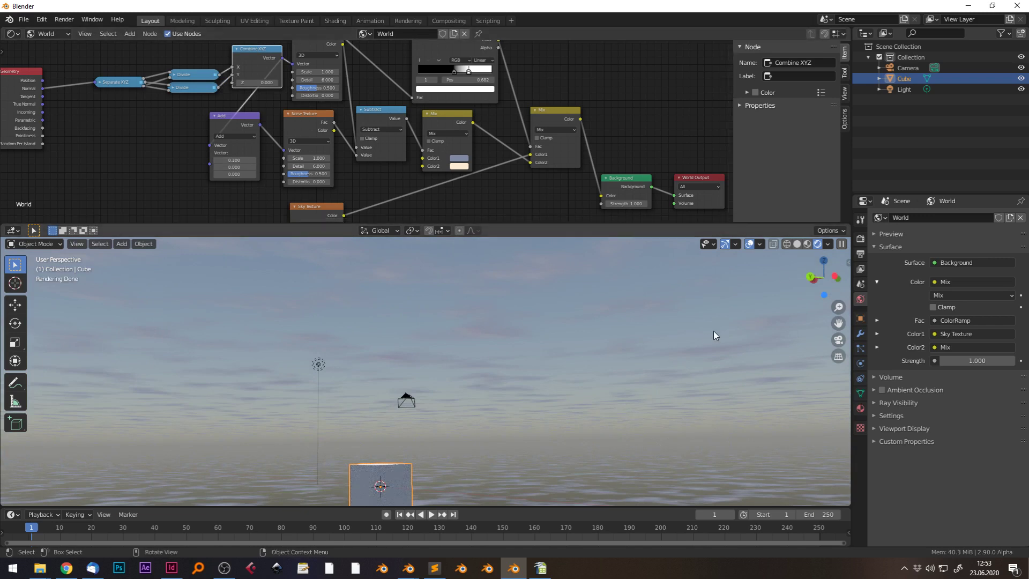
{"action": "middle_click_drag", "start_coordinate": [713, 329], "coordinate": [674, 331]}
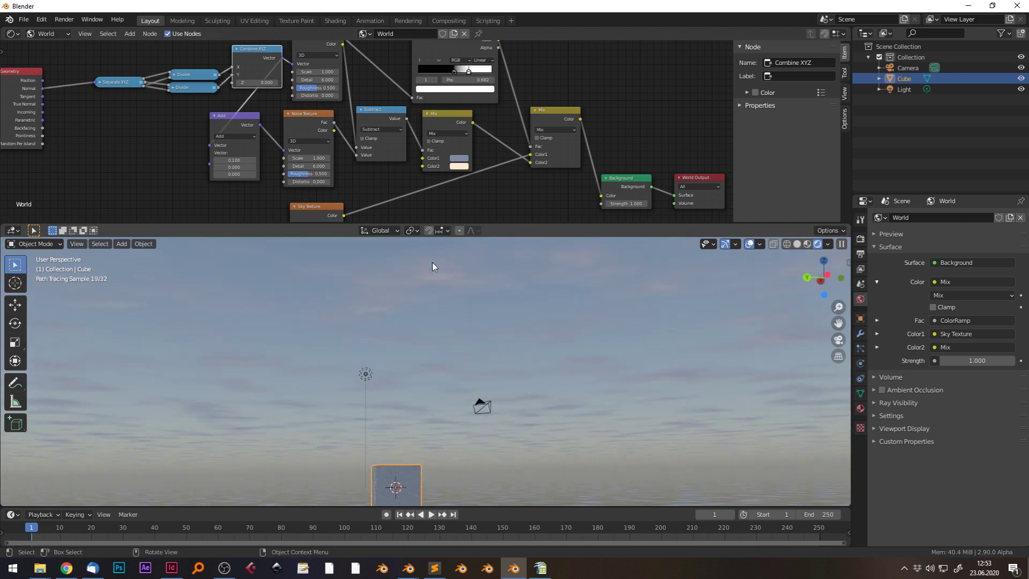
{"action": "middle_click_drag", "start_coordinate": [594, 356], "coordinate": [338, 351]}
{"action": "middle_click_drag", "start_coordinate": [418, 316], "coordinate": [615, 329]}
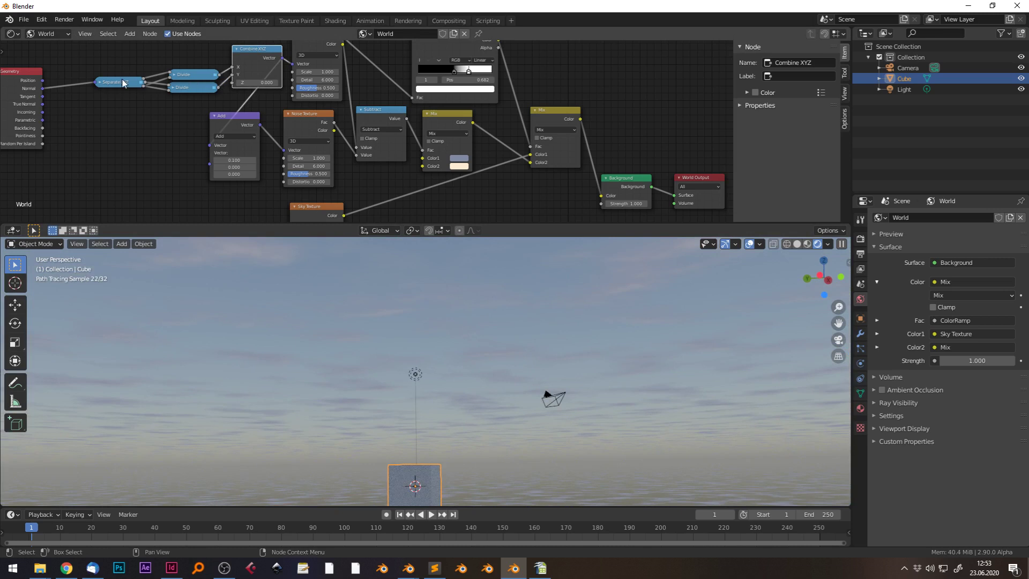
Collapse Combine XYZ and regroup it with Separate XYZ and the Divide nodes
{"action": "left_click_drag", "start_coordinate": [123, 83], "coordinate": [87, 72]}
{"action": "left_click_drag", "start_coordinate": [187, 72], "coordinate": [130, 83]}
{"action": "left_click", "coordinate": [236, 47]}
{"action": "left_click_drag", "start_coordinate": [275, 47], "coordinate": [234, 60]}
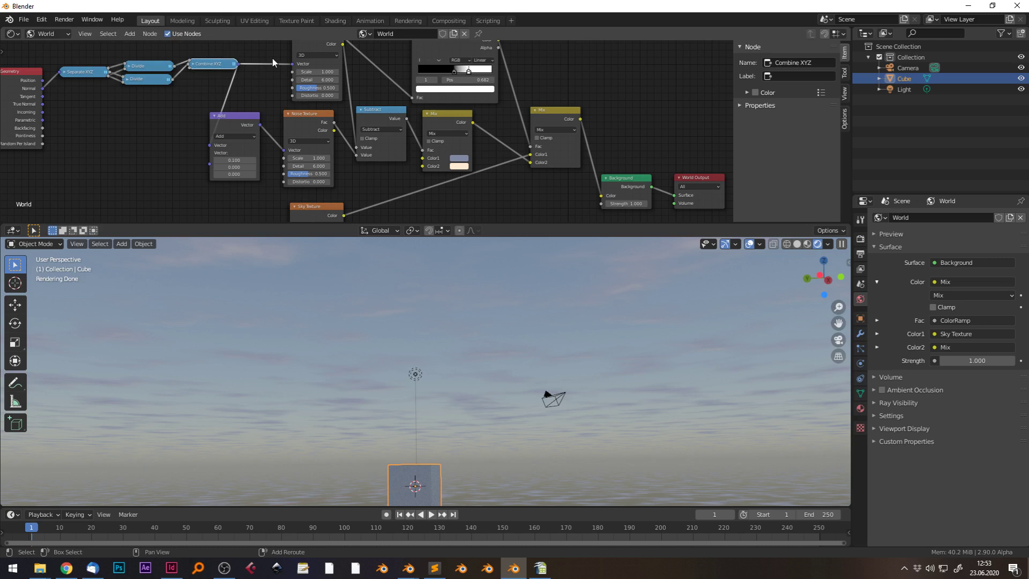
{"action": "mouse_move", "coordinate": [271, 59]}
{"action": "right_mouse_down", "text": "shift"}
{"action": "mouse_move", "coordinate": [241, 86]}
{"action": "mouse_move", "coordinate": [192, 93]}
{"action": "right_mouse_up", "text": "shift"}
{"action": "left_click_drag", "start_coordinate": [216, 65], "coordinate": [144, 93]}
Duplicate the vector Add onto the Combine XYZ link with X 60.400, then collapse it
{"action": "left_click", "coordinate": [245, 146]}
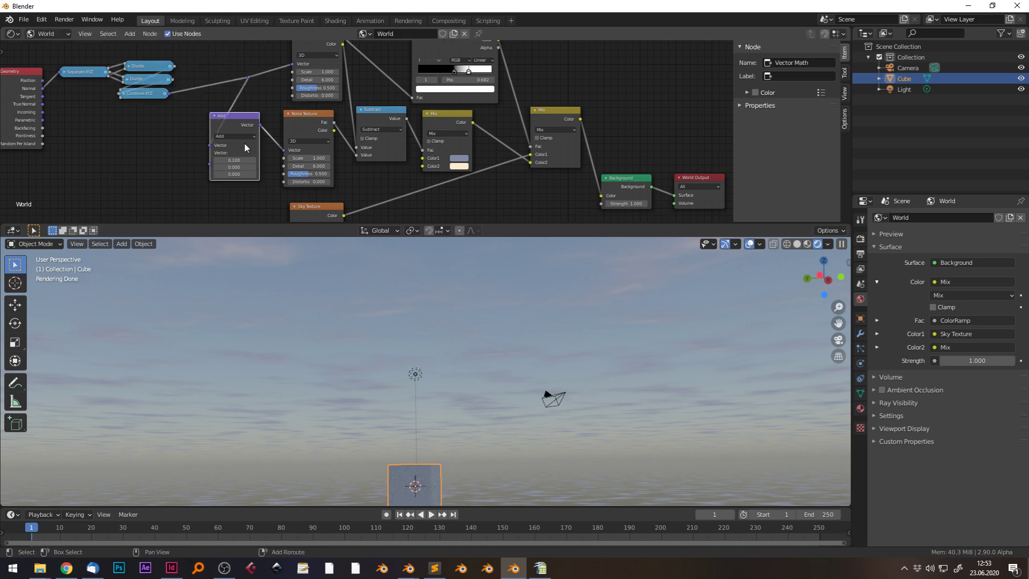
{"action": "key", "text": "shift+d"}
{"action": "left_click", "coordinate": [232, 79]}
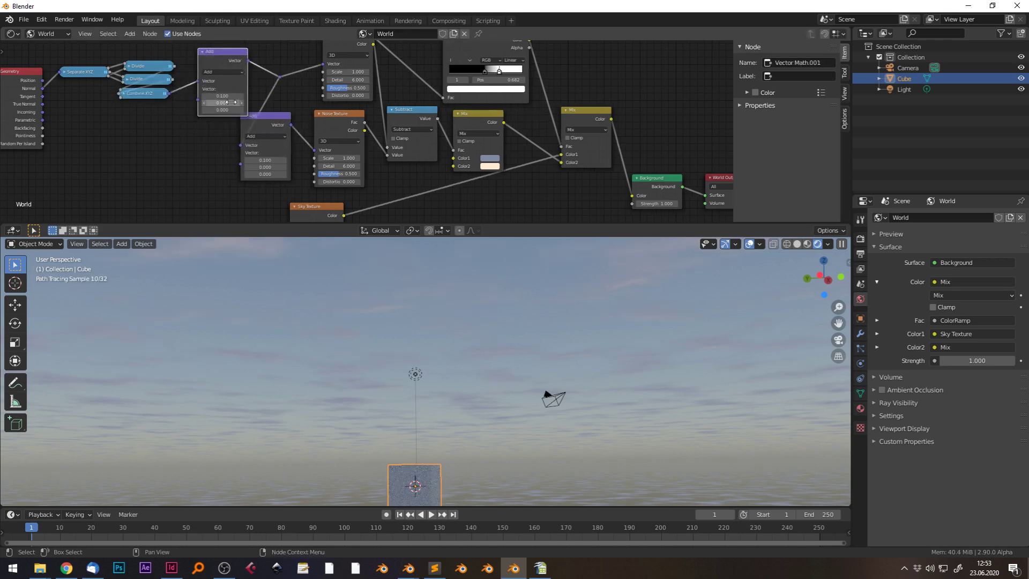
{"action": "left_click_drag", "start_coordinate": [222, 95], "coordinate": [512, 95]}
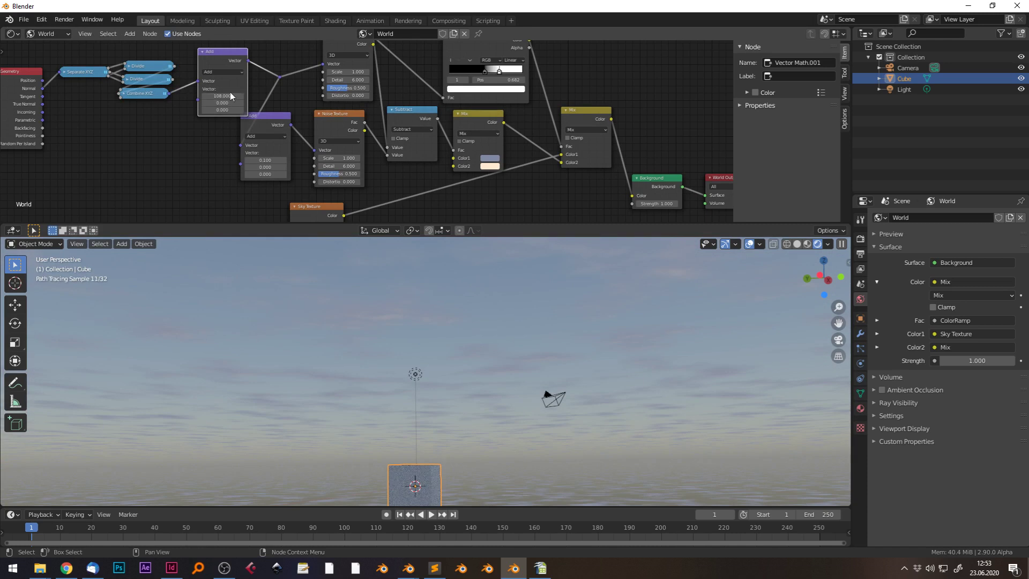
{"action": "mouse_move", "coordinate": [222, 98]}
{"action": "left_mouse_down"}
{"action": "mouse_move", "coordinate": [179, 98]}
{"action": "mouse_move", "coordinate": [222, 98]}
{"action": "left_mouse_up"}
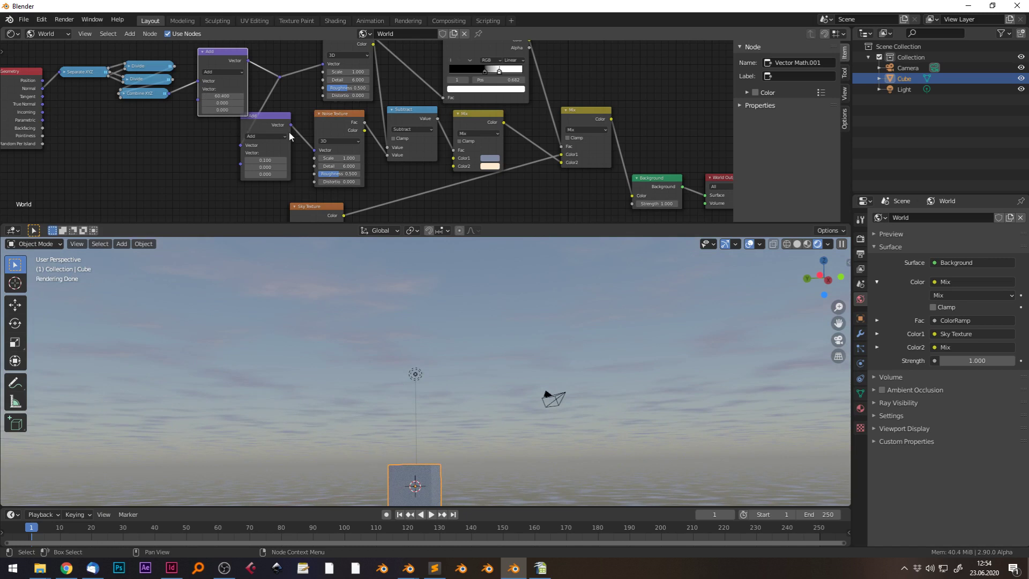
{"action": "left_click", "coordinate": [202, 52]}
{"action": "left_click_drag", "start_coordinate": [225, 59], "coordinate": [225, 90]}
{"action": "left_click", "coordinate": [202, 83]}
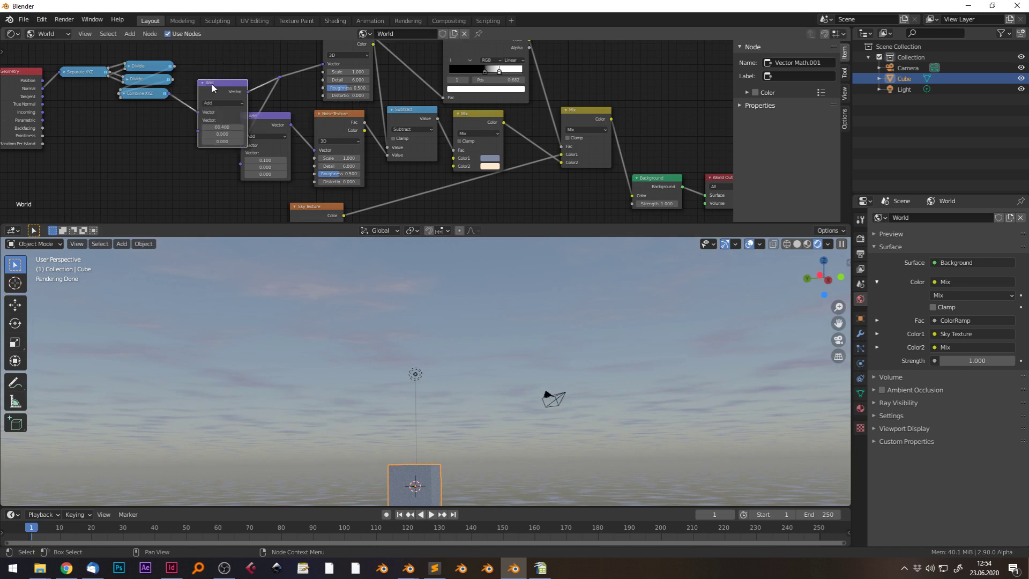
Collapse the Add node and step the Combine XYZ Z value up to 0.400
{"action": "left_click", "coordinate": [203, 83]}
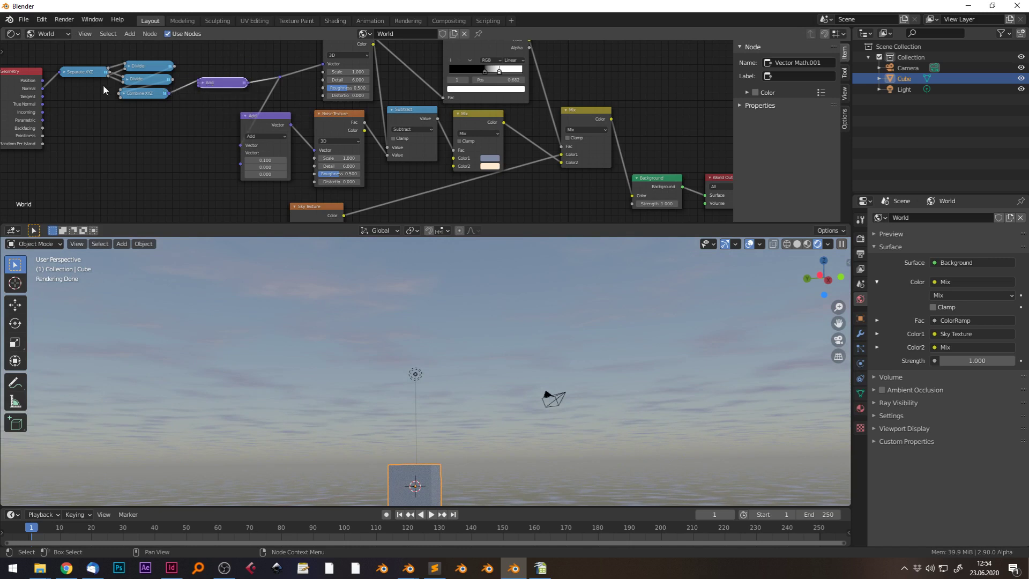
{"action": "left_click", "coordinate": [123, 94]}
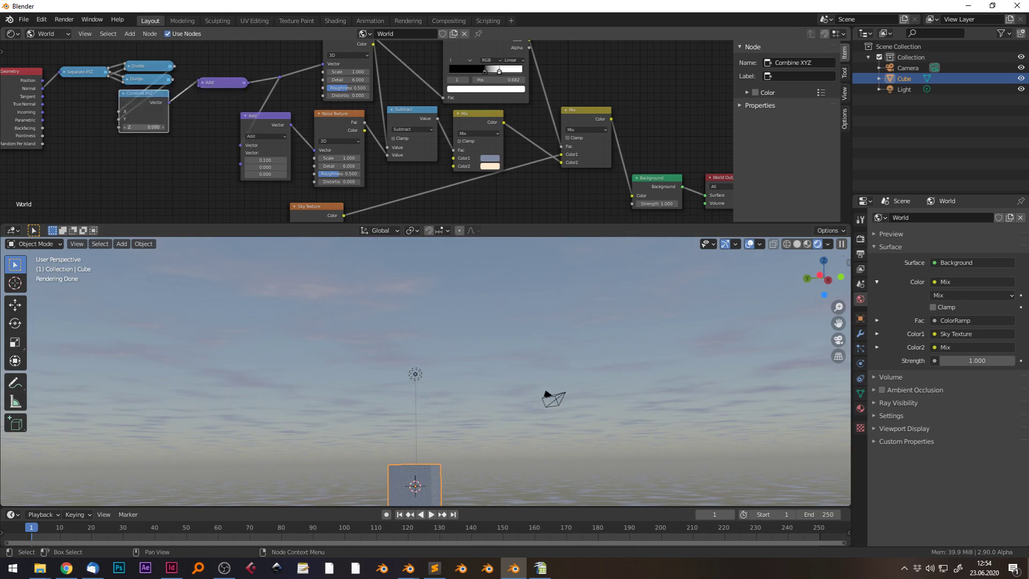
{"action": "left_click_drag", "start_coordinate": [144, 127], "coordinate": [144, 127]}
{"action": "key", "text": "BackSpace"}
{"action": "key", "text": "BackSpace"}
{"action": "key", "text": "Return"}
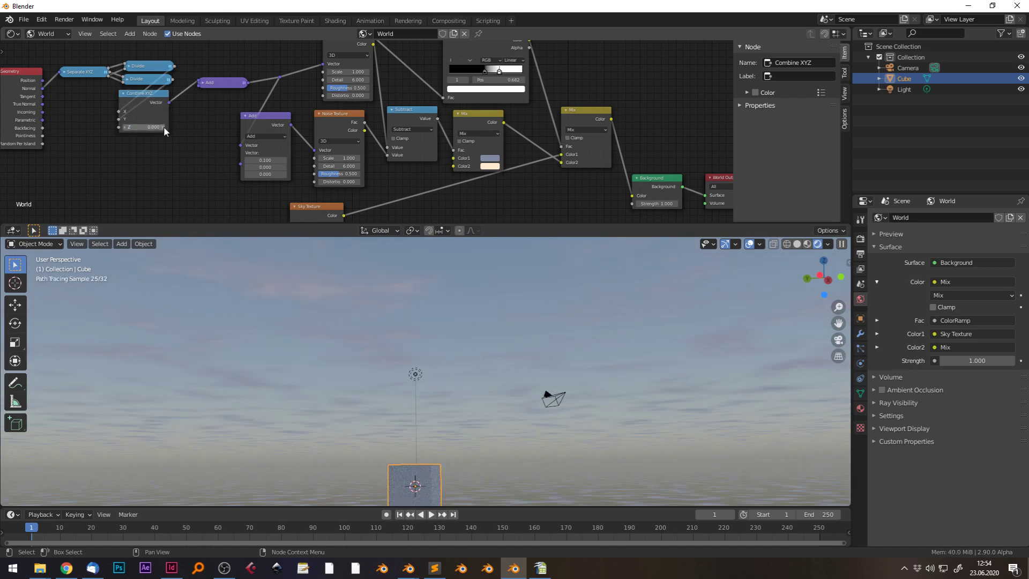
{"action": "left_click", "coordinate": [163, 127]}
{"action": "left_click", "coordinate": [163, 127]}
{"action": "left_click", "coordinate": [163, 127]}
{"action": "left_click", "coordinate": [163, 127]}
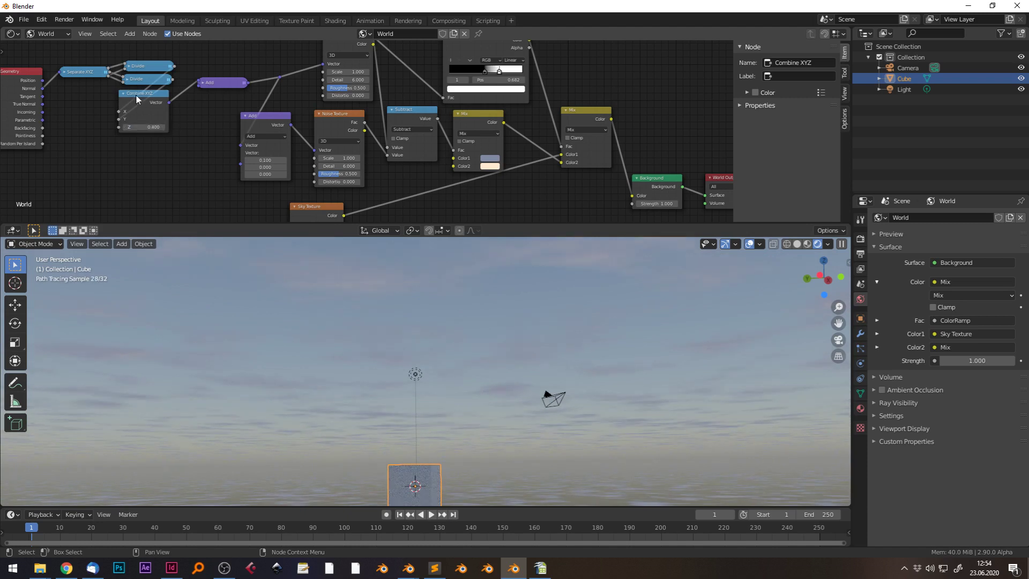
Collapse Combine XYZ and line it up with the collapsed Divide nodes beside Separate XYZ
{"action": "left_click_drag", "start_coordinate": [136, 95], "coordinate": [156, 97]}
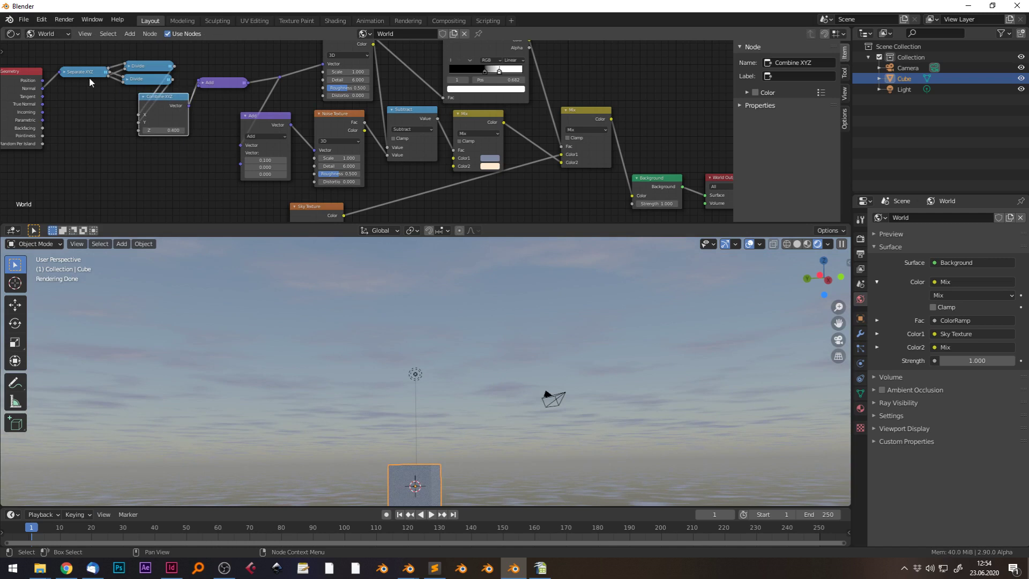
{"action": "left_click", "coordinate": [78, 73]}
{"action": "left_click", "coordinate": [143, 97]}
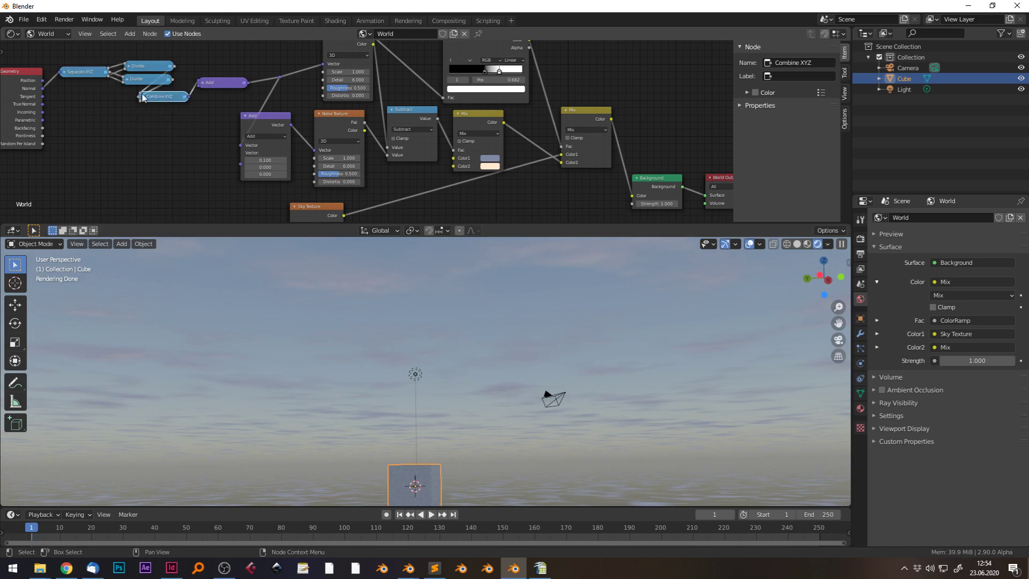
{"action": "left_click_drag", "start_coordinate": [148, 99], "coordinate": [220, 68]}
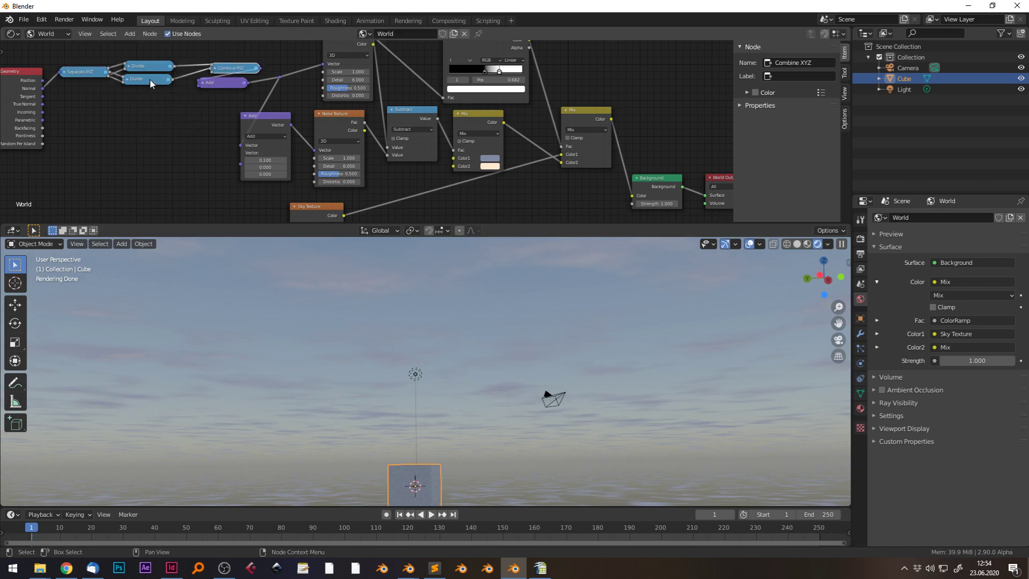
{"action": "left_click_drag", "start_coordinate": [148, 83], "coordinate": [155, 69]}
{"action": "left_click", "coordinate": [141, 61]}
{"action": "key", "text": "h"}
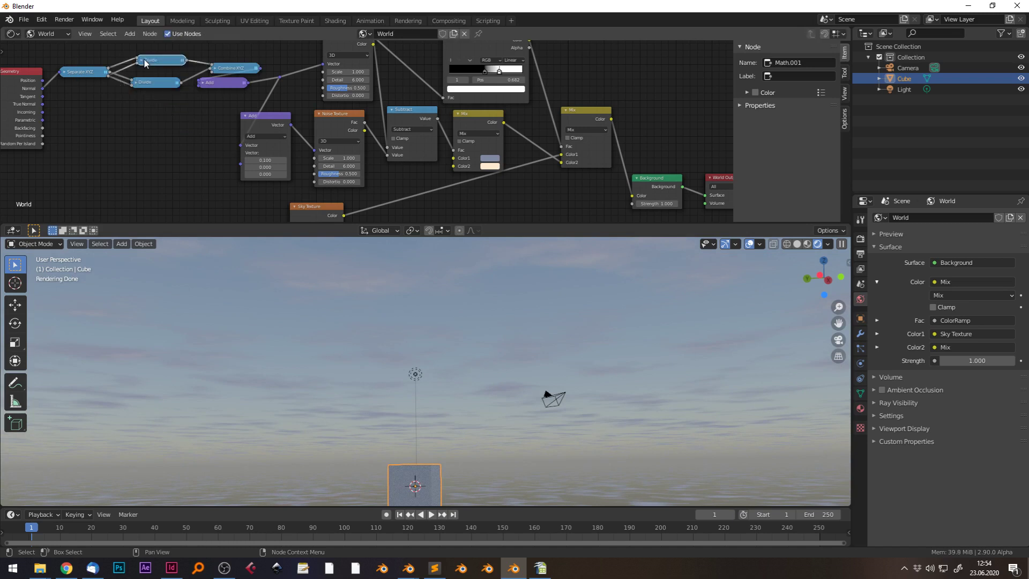
{"action": "left_click_drag", "start_coordinate": [144, 82], "coordinate": [162, 71]}
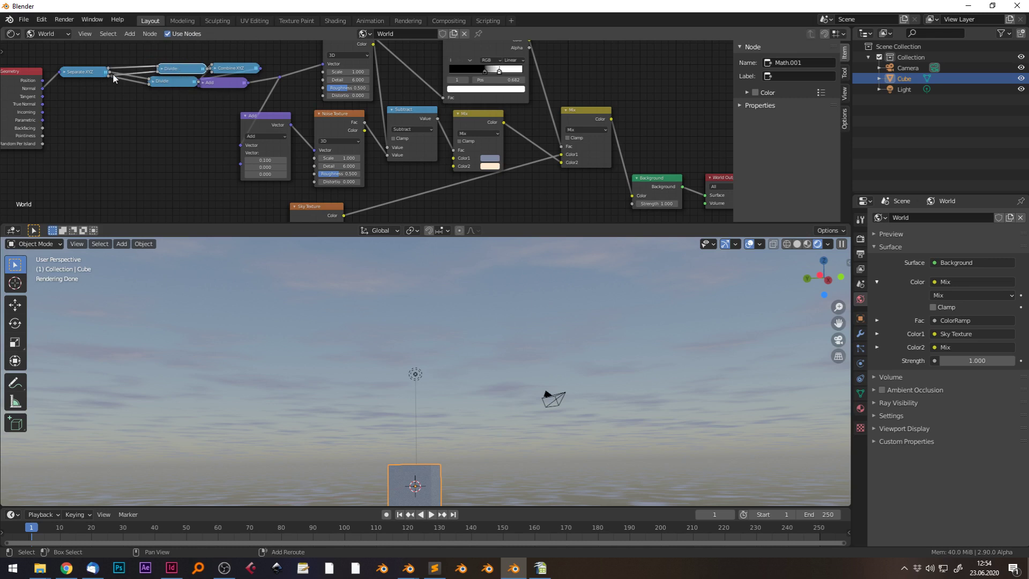
Add a reroute on the Separate XYZ links, move it lower right, and bring up Converter > Math
{"action": "right_click_drag", "start_coordinate": [112, 73], "coordinate": [115, 84], "text": "shift"}
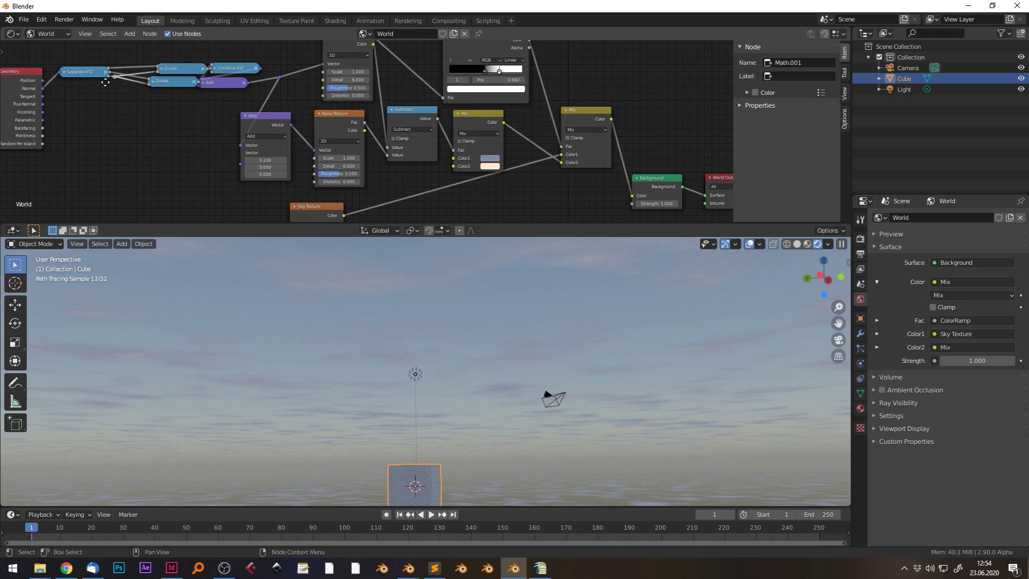
{"action": "key", "text": "g"}
{"action": "left_click", "coordinate": [127, 91]}
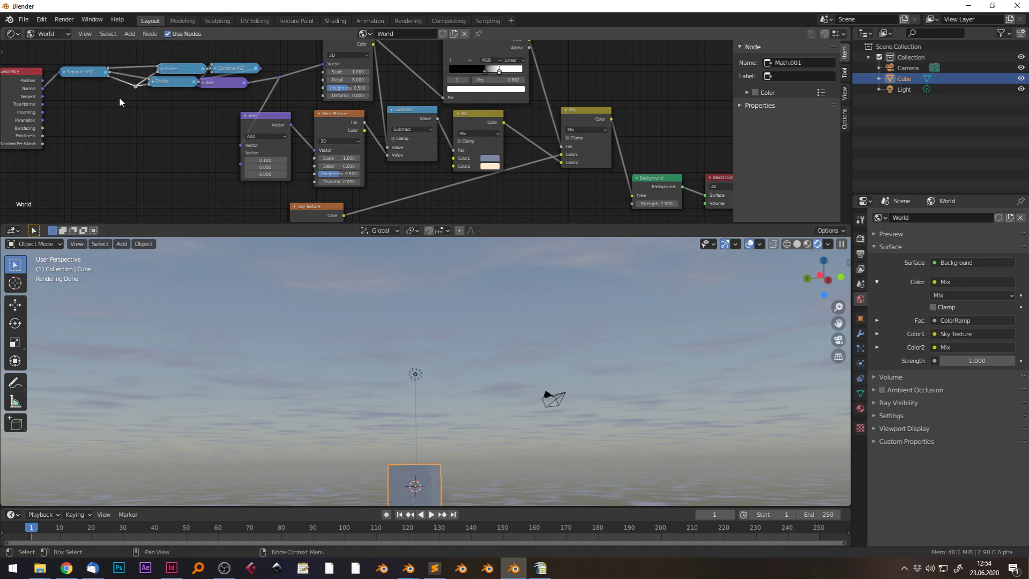
{"action": "key", "text": "shift+a"}
{"action": "mouse_move", "coordinate": [99, 129]}
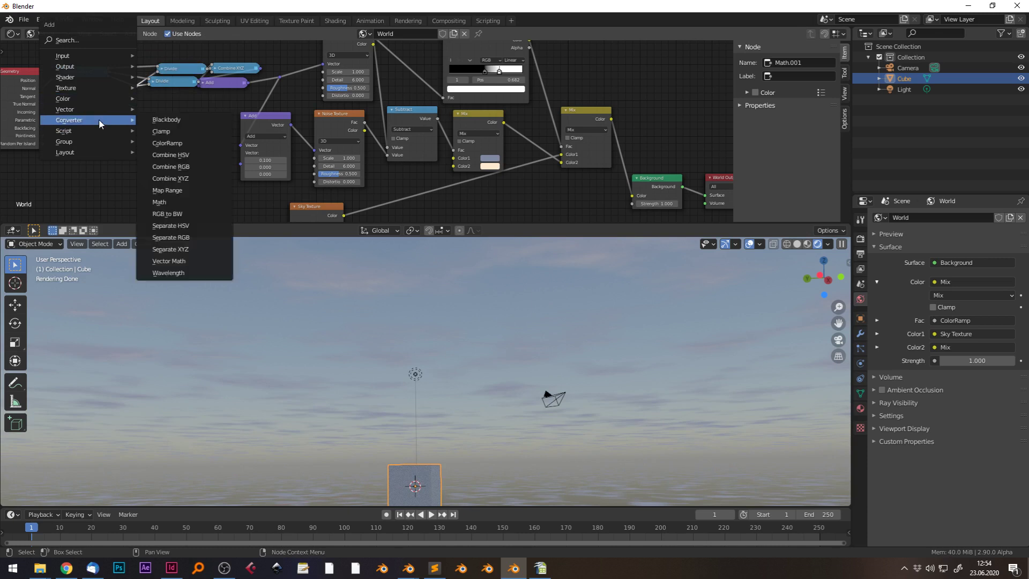
Insert a Math node before the Divide node and set its operation to Multiply
{"action": "left_click", "coordinate": [175, 201]}
{"action": "left_click", "coordinate": [138, 79]}
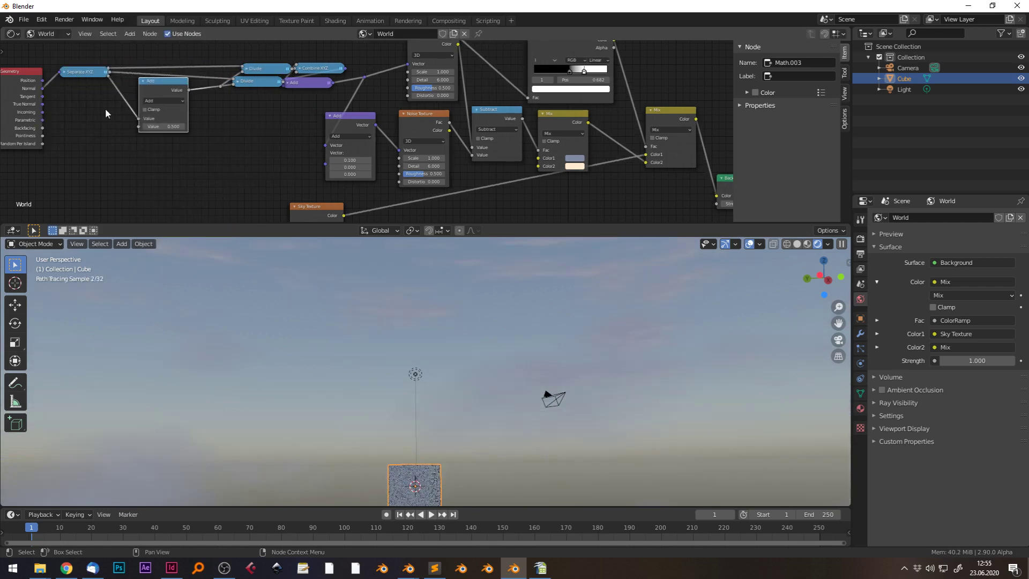
{"action": "left_click", "coordinate": [165, 101]}
{"action": "left_click", "coordinate": [166, 142]}
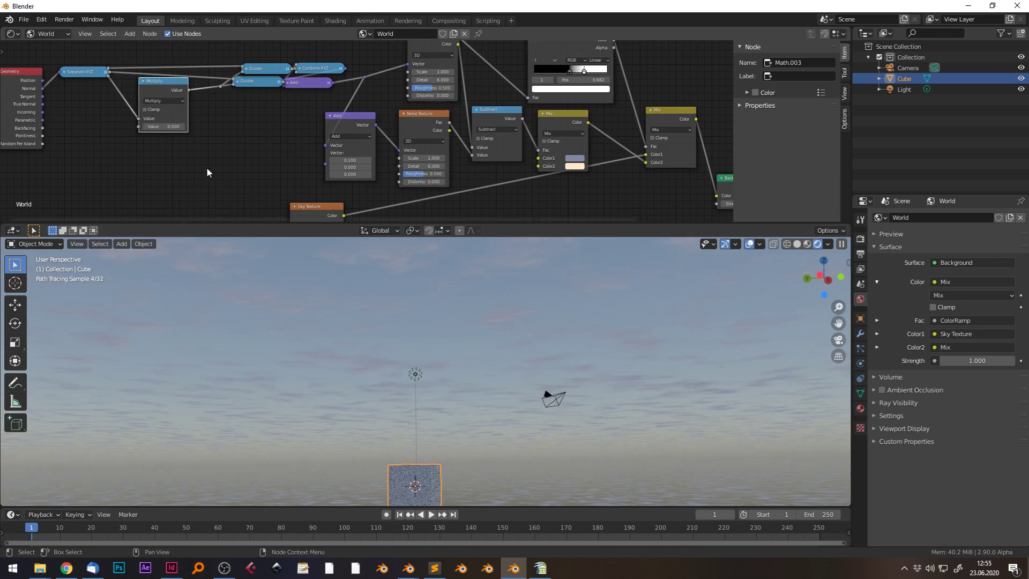
Try lower Multiply values (0.100, undone), then step it down to 0.600 and nudge the node
{"action": "left_click_drag", "start_coordinate": [166, 125], "coordinate": [146, 125]}
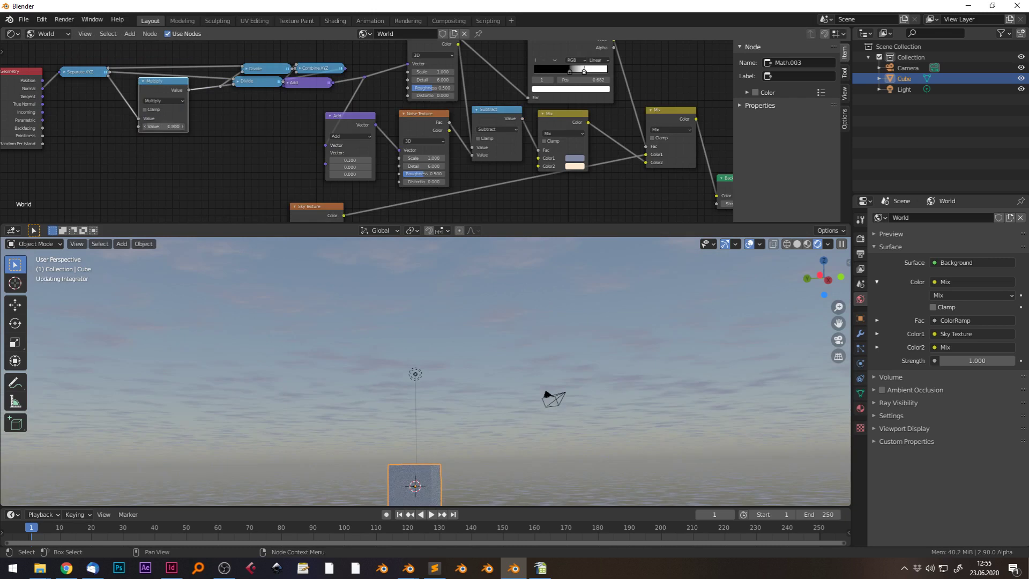
{"action": "key", "text": "ctrl+z"}
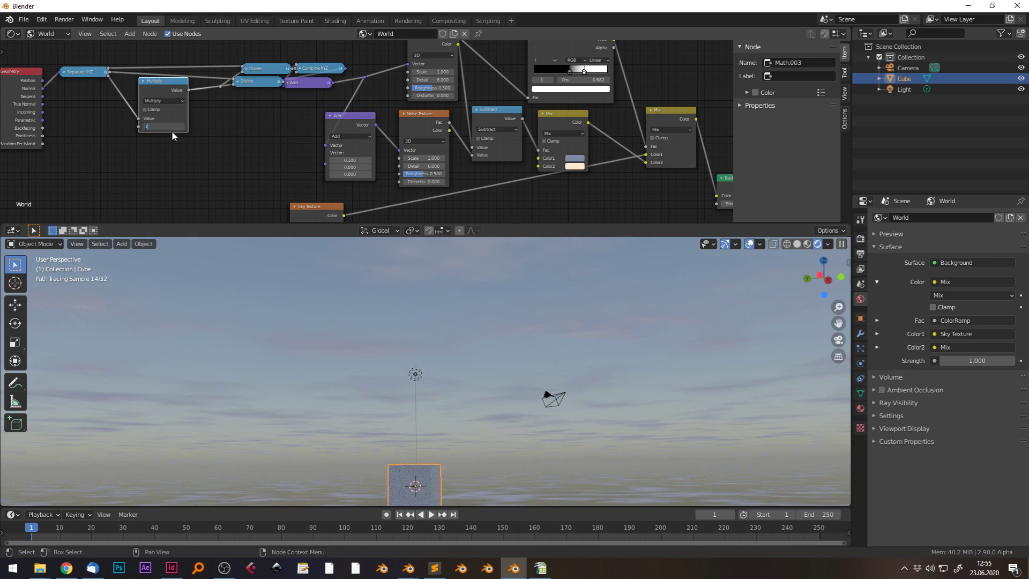
{"action": "left_click", "coordinate": [145, 127]}
{"action": "left_click", "coordinate": [145, 127]}
{"action": "left_click", "coordinate": [145, 127]}
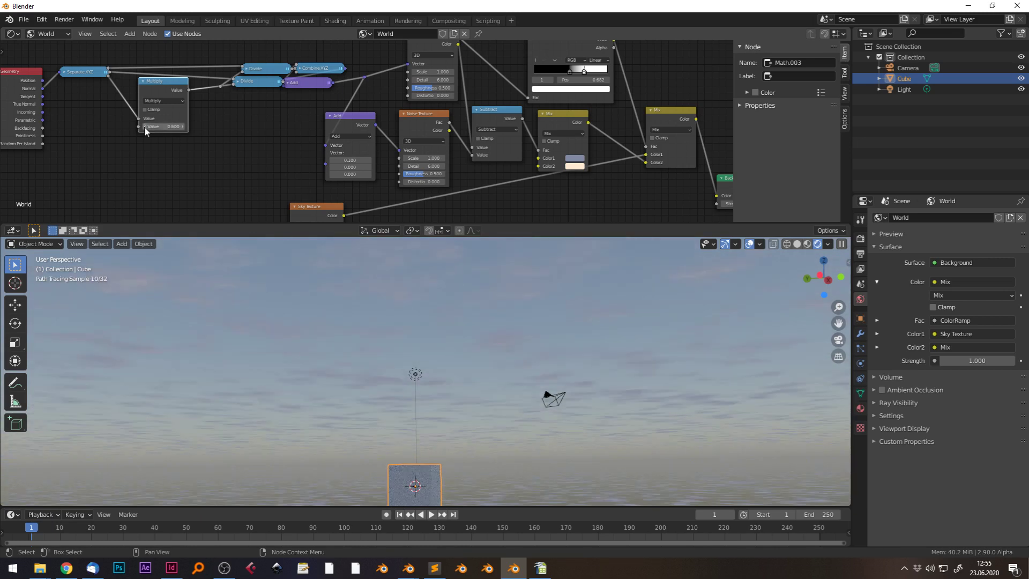
{"action": "left_click_drag", "start_coordinate": [171, 89], "coordinate": [172, 91]}
Raise the Multiply value stepwise to 1.400, then push it sharply higher to lift the clouds
{"action": "left_click", "coordinate": [183, 128]}
{"action": "left_click", "coordinate": [183, 128]}
{"action": "left_click", "coordinate": [183, 128]}
{"action": "left_click", "coordinate": [183, 128]}
{"action": "left_click", "coordinate": [183, 128]}
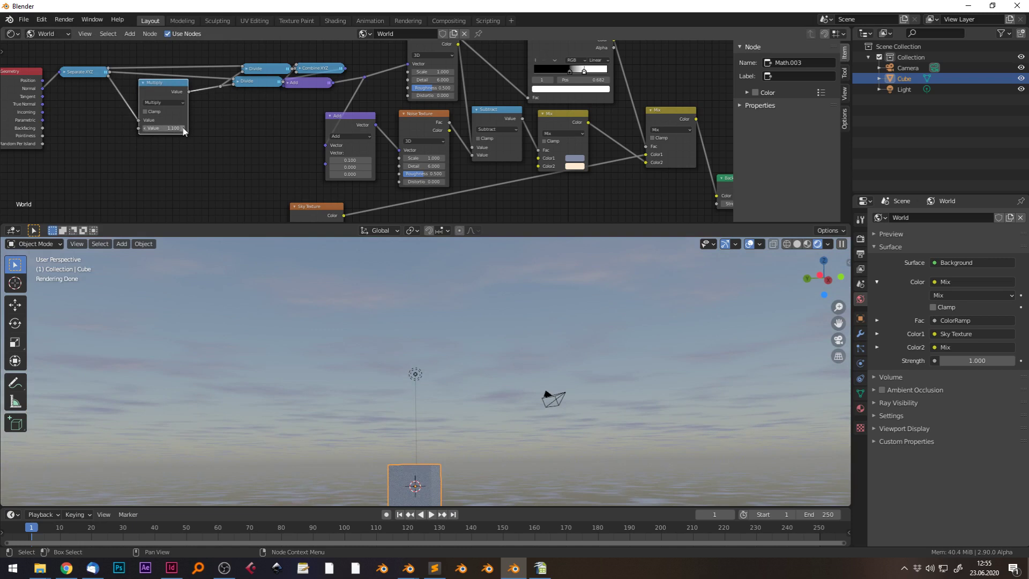
{"action": "left_click", "coordinate": [183, 128]}
{"action": "left_click", "coordinate": [183, 128]}
{"action": "left_click", "coordinate": [183, 128]}
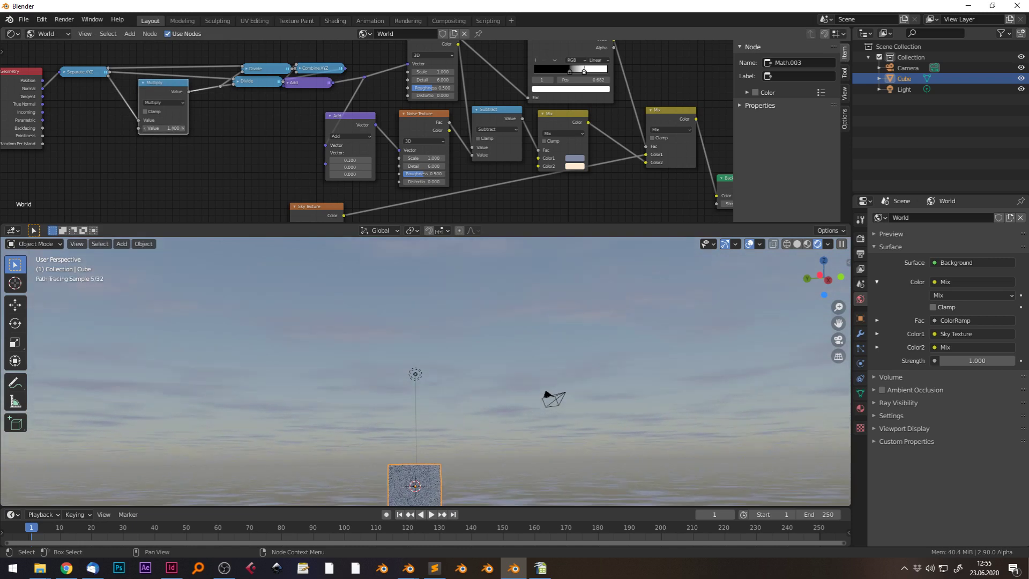
{"action": "mouse_move", "coordinate": [164, 128]}
{"action": "left_mouse_down"}
{"action": "mouse_move", "coordinate": [260, 128]}
{"action": "mouse_move", "coordinate": [158, 128]}
{"action": "mouse_move", "coordinate": [168, 128]}
{"action": "left_mouse_up"}
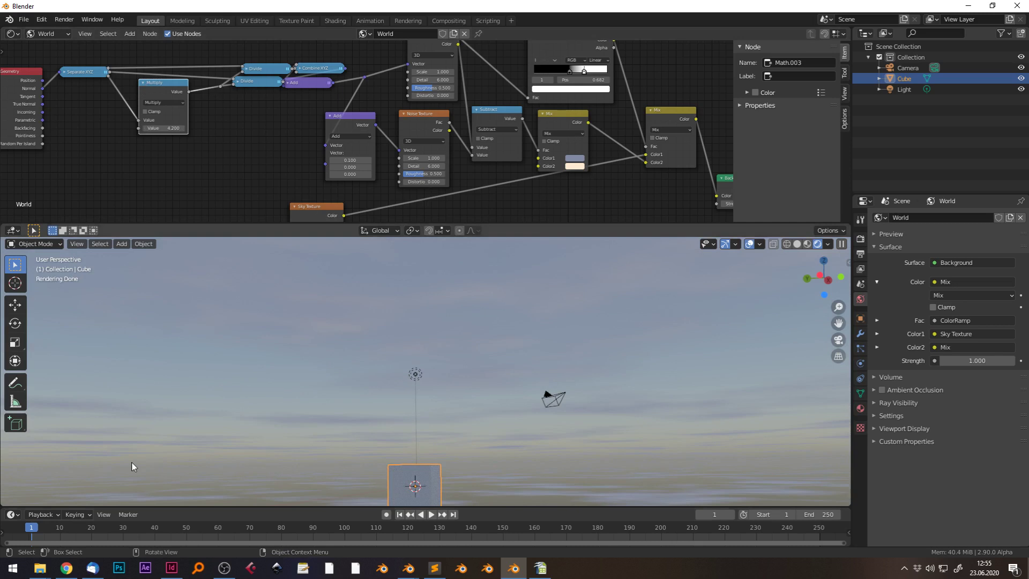
{"action": "left_click", "coordinate": [67, 569]}
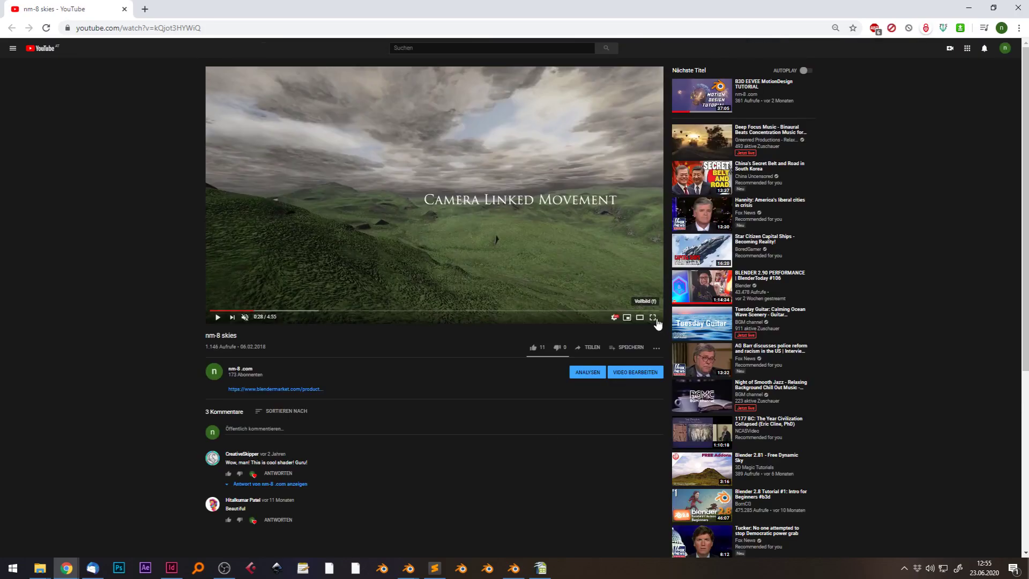
Play the nm-8 skies demo fullscreen, skip to about 1:24, and pause at 1:30 on the normal page
{"action": "left_click", "coordinate": [653, 318]}
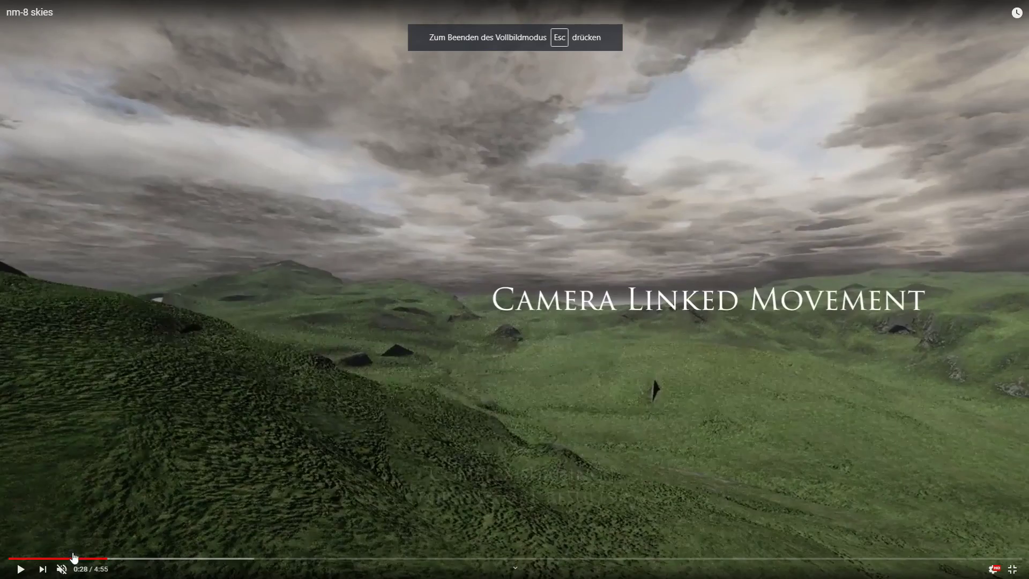
{"action": "left_click", "coordinate": [20, 569]}
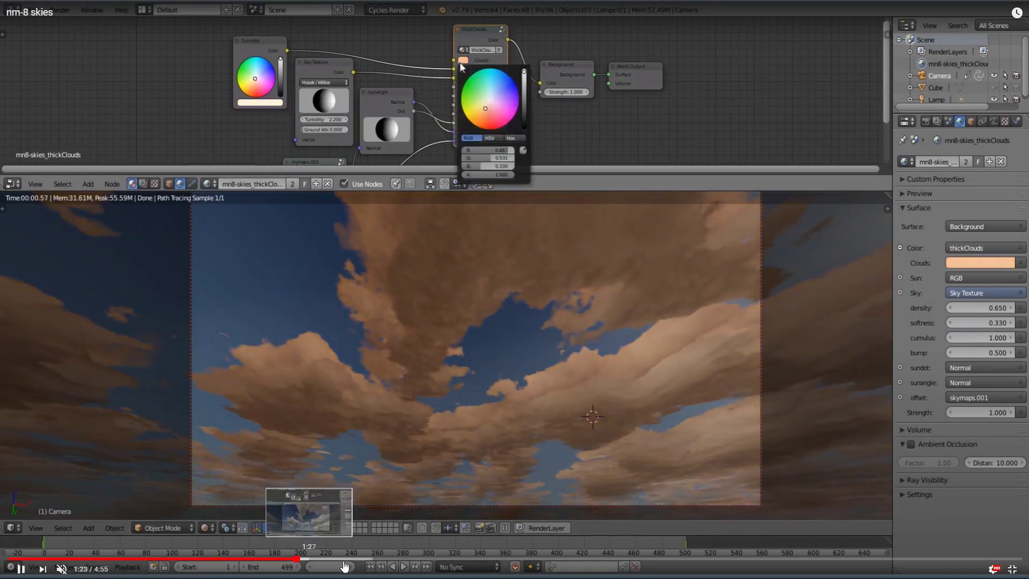
{"action": "left_click", "coordinate": [299, 559]}
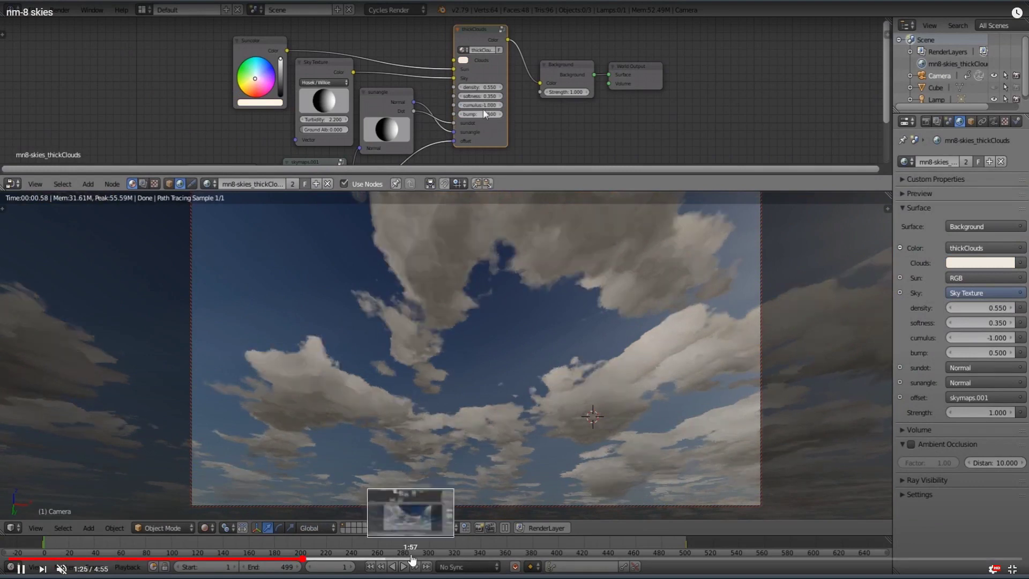
{"action": "left_click", "coordinate": [1013, 567]}
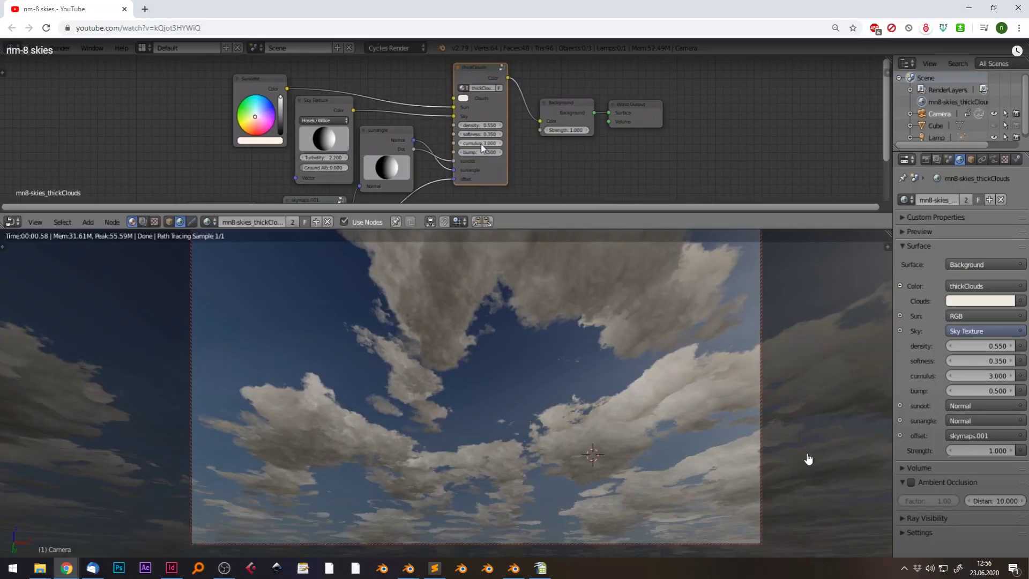
{"action": "left_click", "coordinate": [218, 317]}
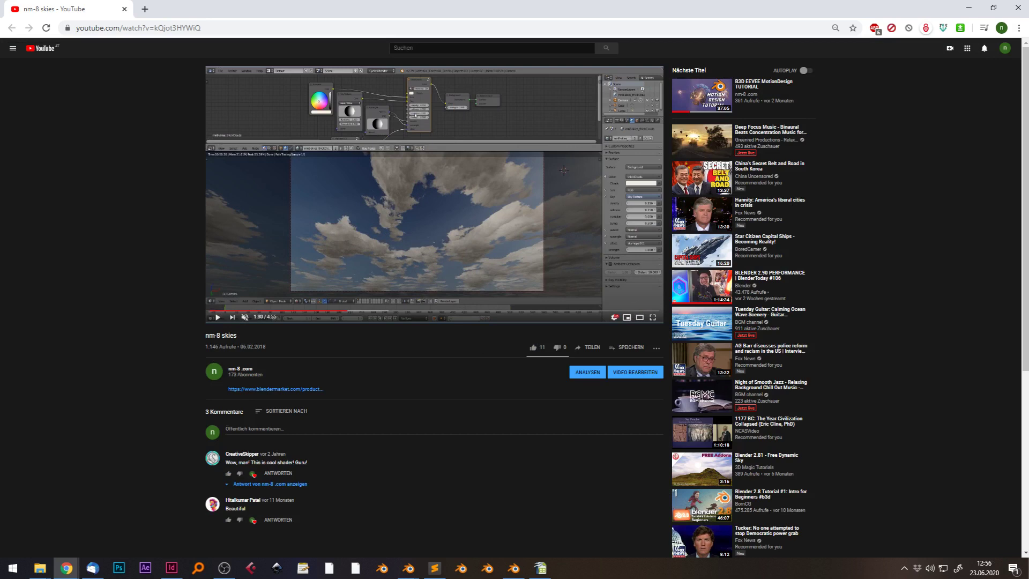
Open the NM-8 Blender Market store front in a new tab and browse its listings
{"action": "left_click", "coordinate": [275, 389]}
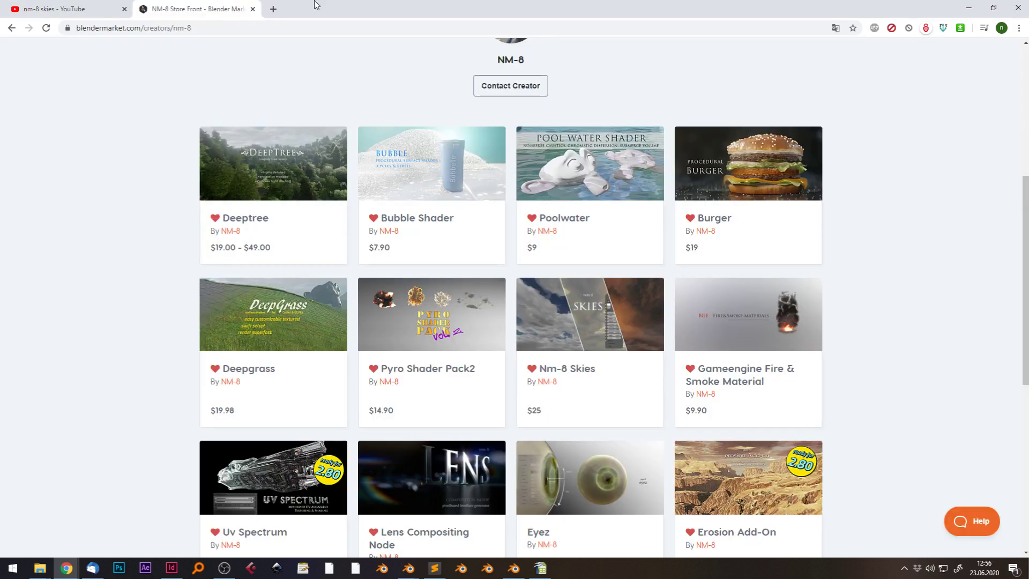
{"action": "scroll", "coordinate": [123, 215], "scroll_direction": "up", "scroll_amount": 3}
{"action": "scroll", "coordinate": [119, 215], "scroll_direction": "up", "scroll_amount": 2}
{"action": "scroll", "coordinate": [119, 212], "scroll_direction": "down", "scroll_amount": 1}
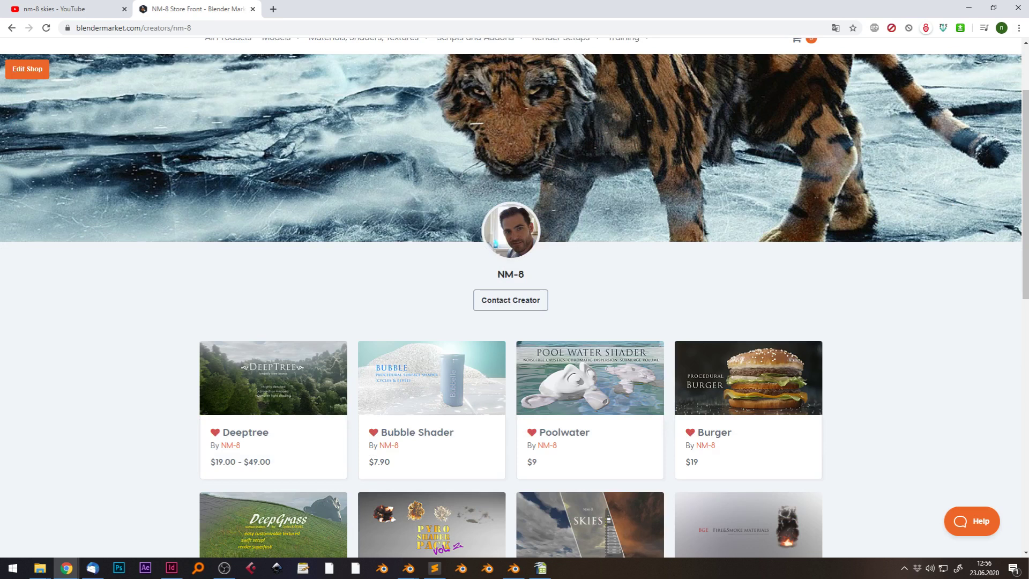
{"action": "left_click_drag", "start_coordinate": [1024, 188], "coordinate": [1024, 343]}
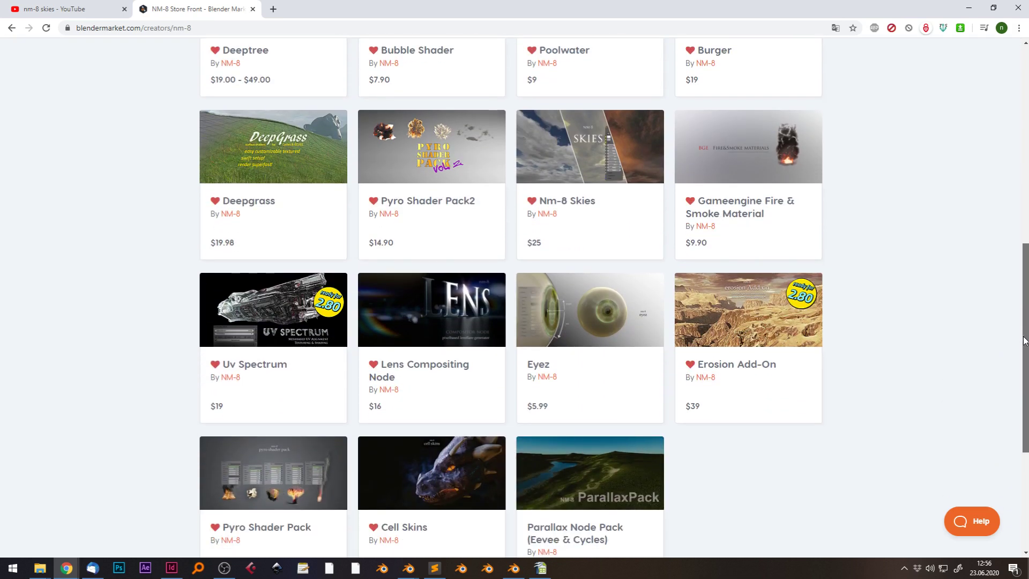
{"action": "scroll", "coordinate": [587, 183], "scroll_direction": "up", "scroll_amount": 5}
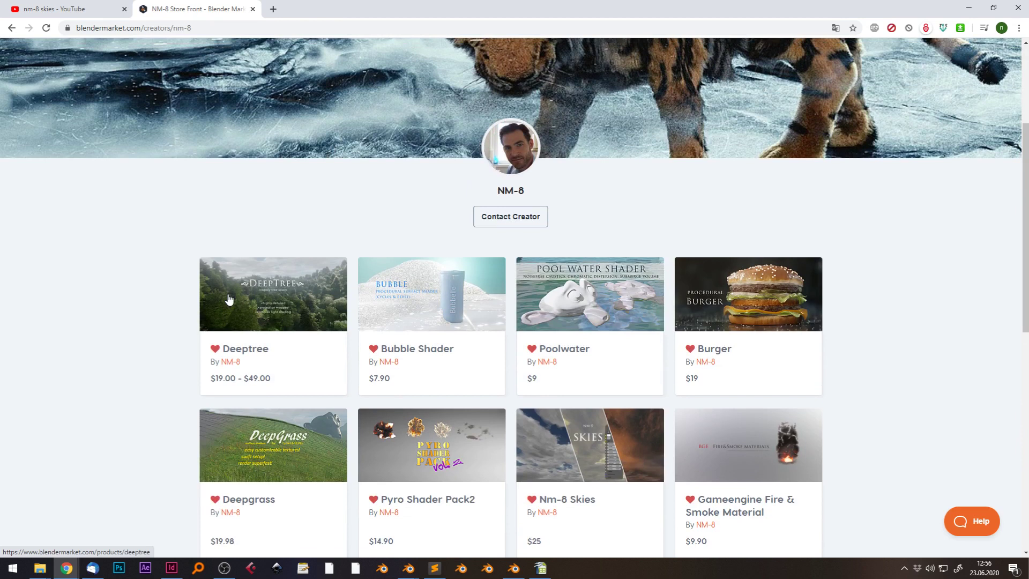
Open the Deeptree product page and read through it
{"action": "left_click", "coordinate": [230, 299]}
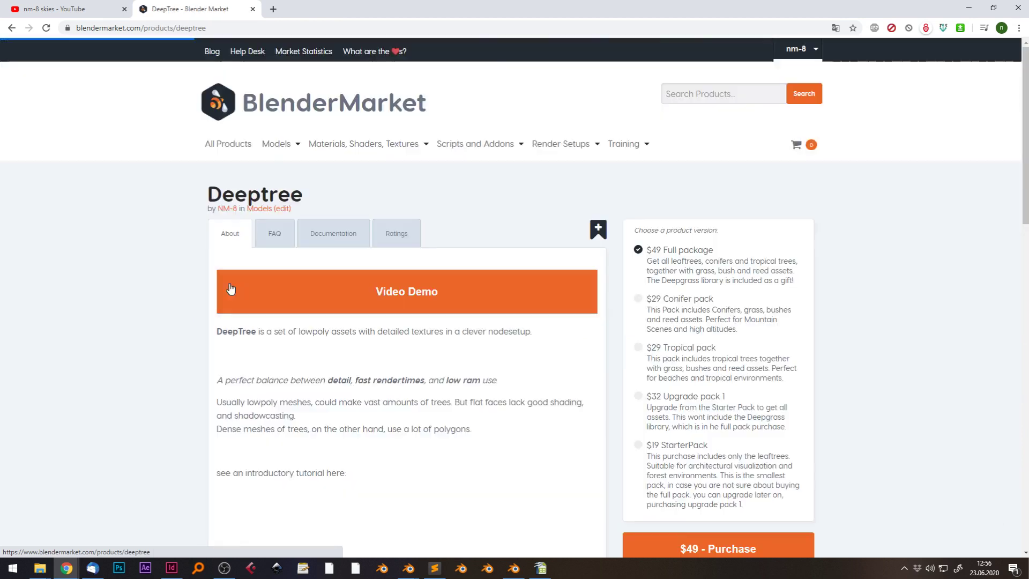
{"action": "scroll", "coordinate": [128, 287], "scroll_direction": "down", "scroll_amount": 2}
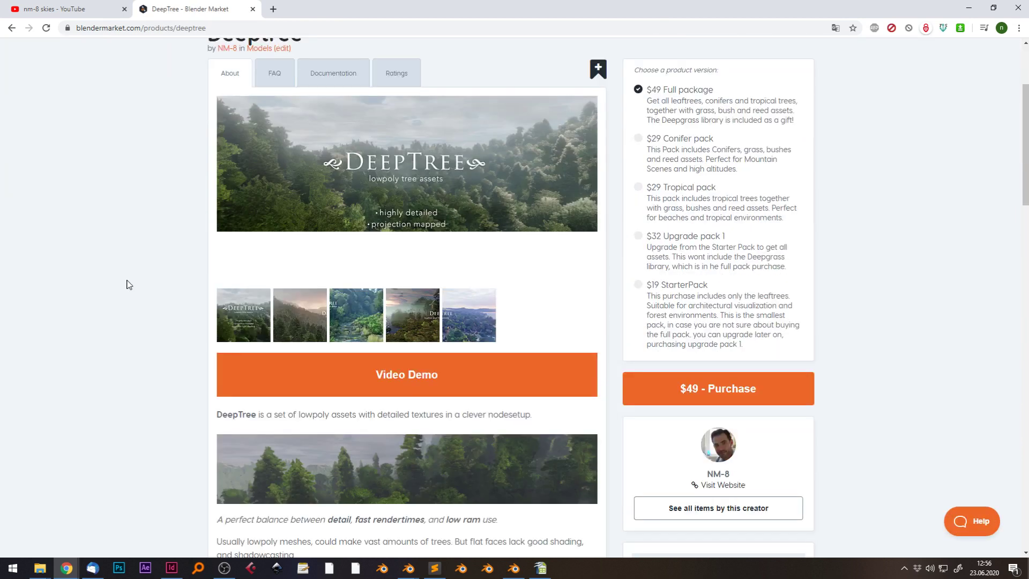
{"action": "scroll", "coordinate": [128, 285], "scroll_direction": "down", "scroll_amount": 5}
{"action": "scroll", "coordinate": [127, 285], "scroll_direction": "down", "scroll_amount": 3}
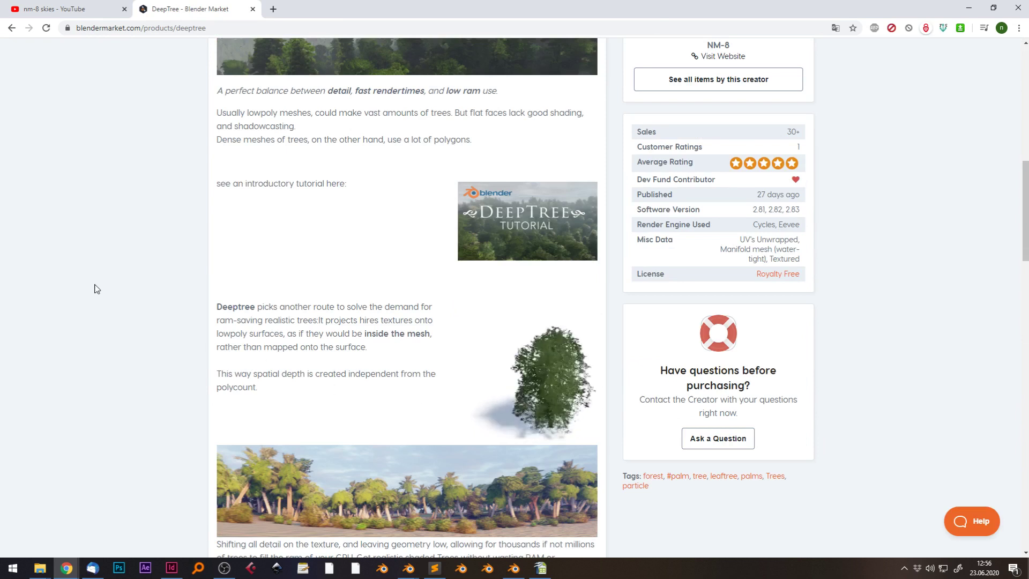
{"action": "scroll", "coordinate": [91, 259], "scroll_direction": "down", "scroll_amount": 6}
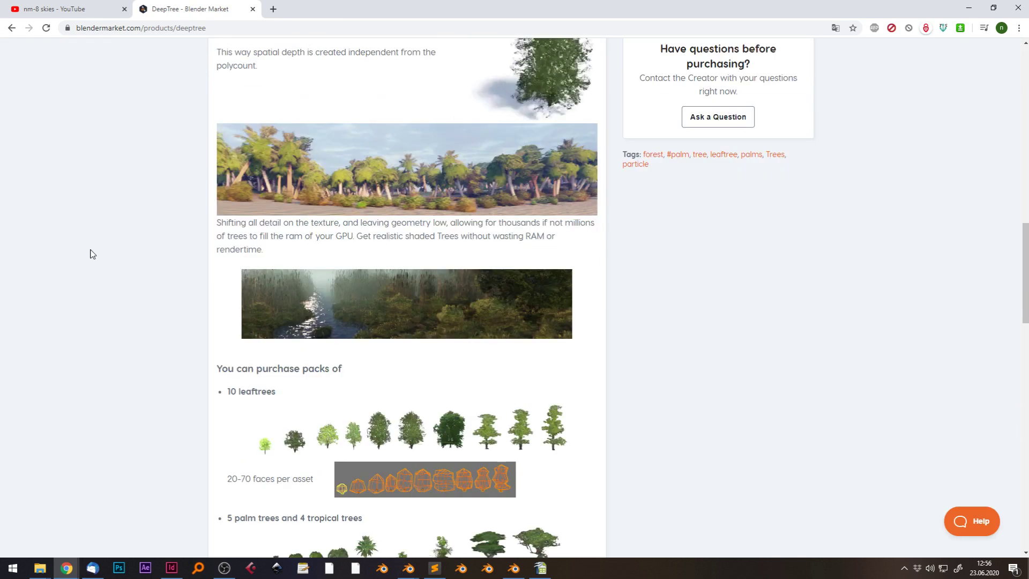
{"action": "scroll", "coordinate": [92, 254], "scroll_direction": "down", "scroll_amount": 5}
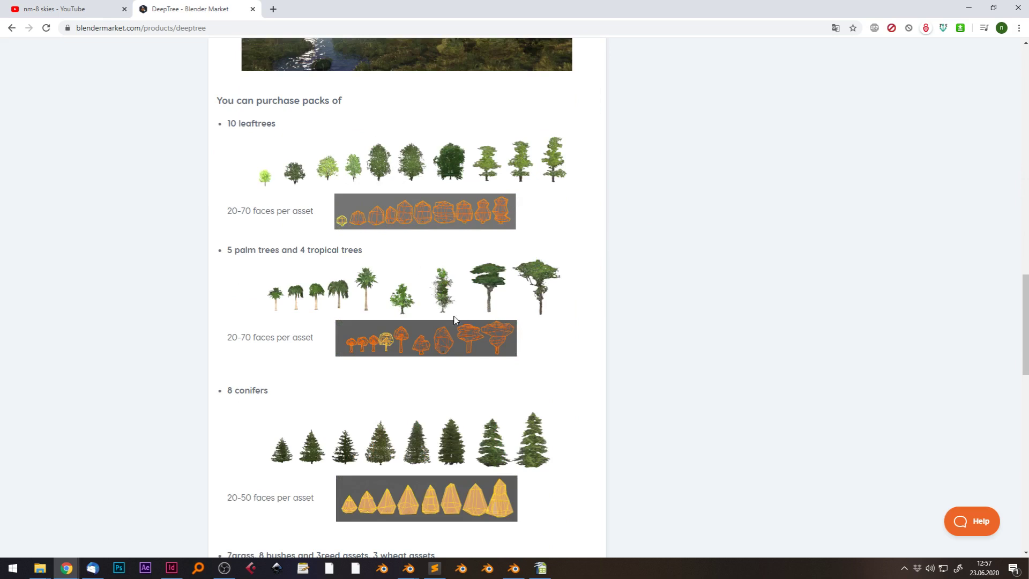
{"action": "scroll", "coordinate": [517, 292], "scroll_direction": "up", "scroll_amount": 7}
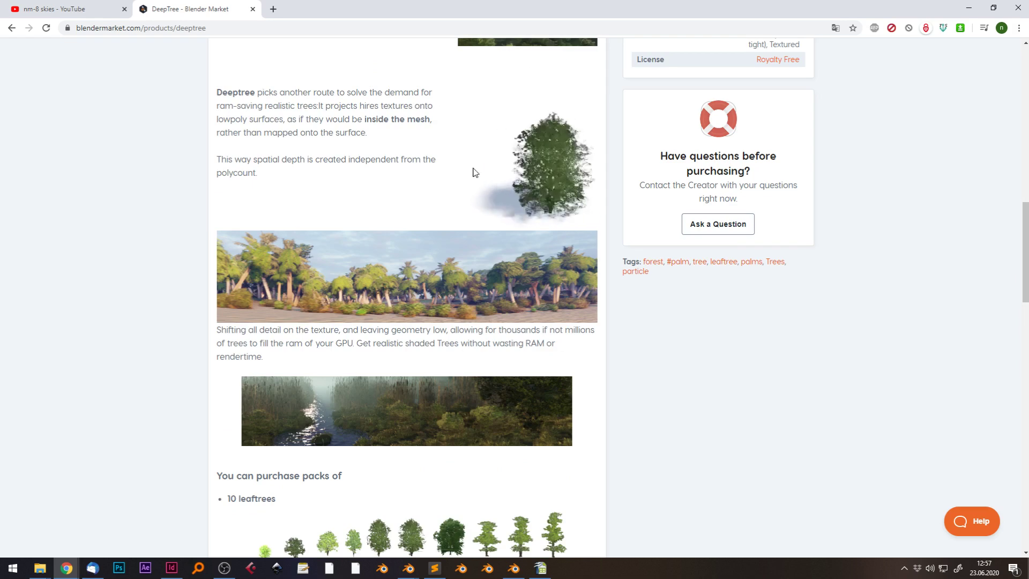
{"action": "scroll", "coordinate": [692, 391], "scroll_direction": "down", "scroll_amount": 13}
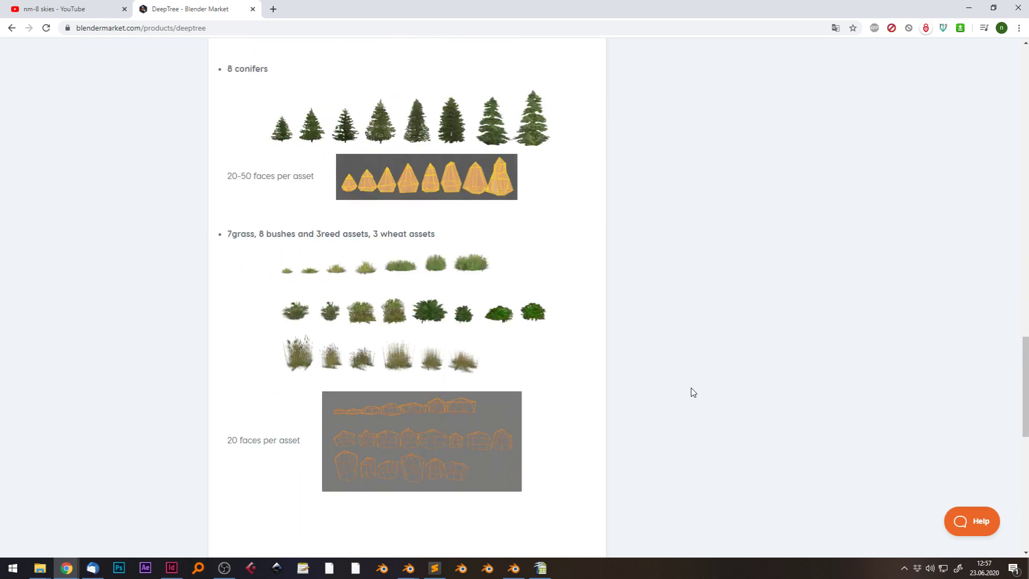
{"action": "scroll", "coordinate": [691, 388], "scroll_direction": "down", "scroll_amount": 6}
{"action": "scroll", "coordinate": [690, 385], "scroll_direction": "down", "scroll_amount": 5}
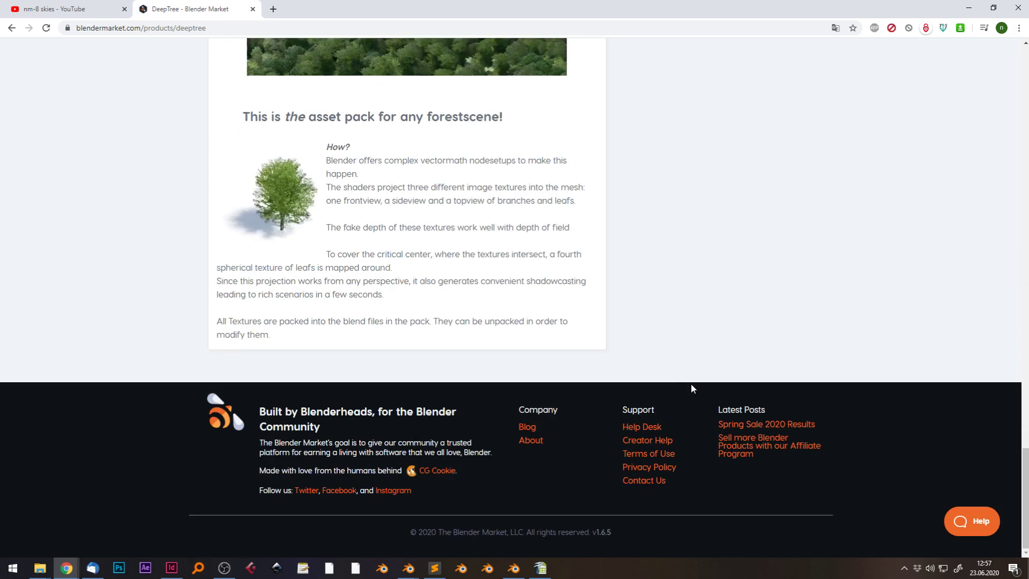
{"action": "scroll", "coordinate": [689, 381], "scroll_direction": "up", "scroll_amount": 7}
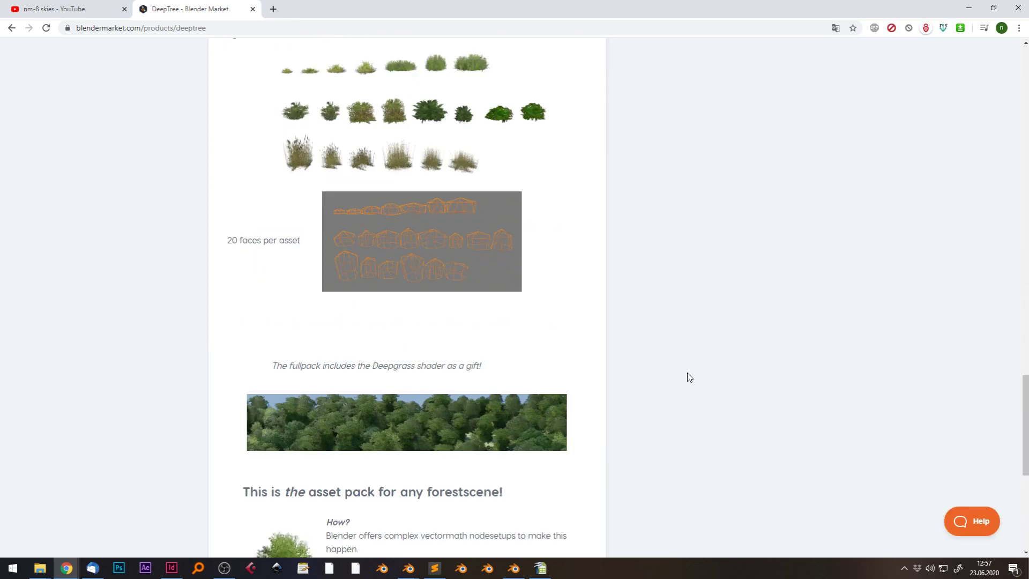
Return to Blender, orbit the sky view, and make the node editor taller
{"action": "left_click", "coordinate": [969, 8]}
{"action": "left_click_drag", "start_coordinate": [814, 273], "coordinate": [730, 254]}
{"action": "left_click_drag", "start_coordinate": [686, 227], "coordinate": [643, 279]}
Frame all world nodes and reposition Sky Texture, ColorRamp, upper Divide and Multiply into a tidier layout
{"action": "key", "text": "Home"}
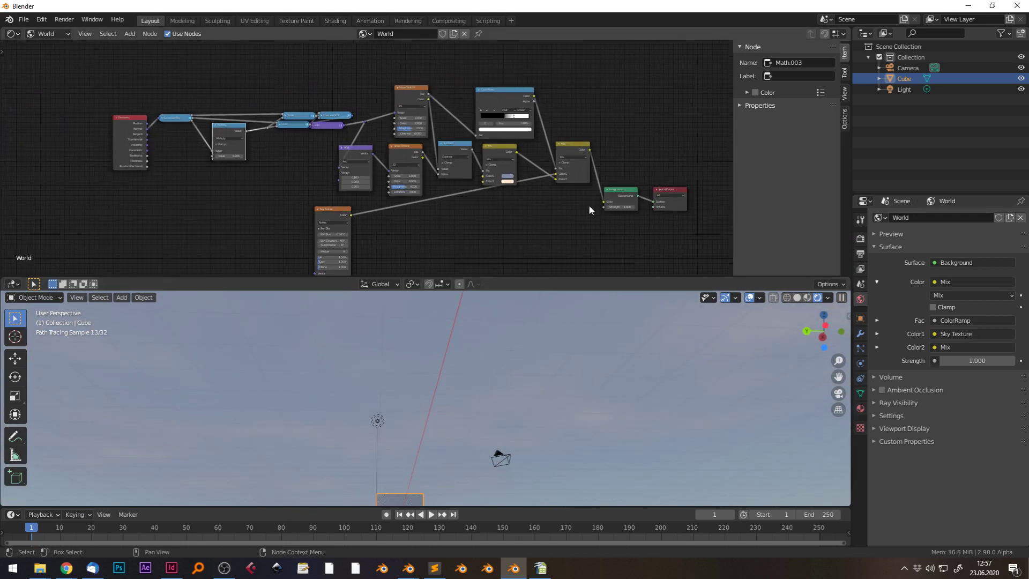
{"action": "left_click_drag", "start_coordinate": [330, 209], "coordinate": [495, 191]}
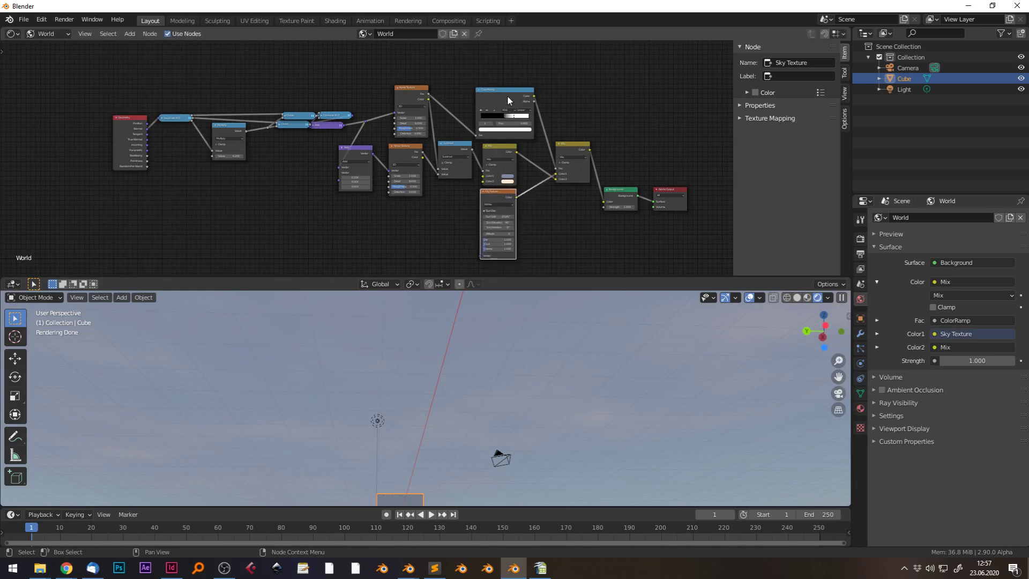
{"action": "left_click_drag", "start_coordinate": [507, 95], "coordinate": [479, 96]}
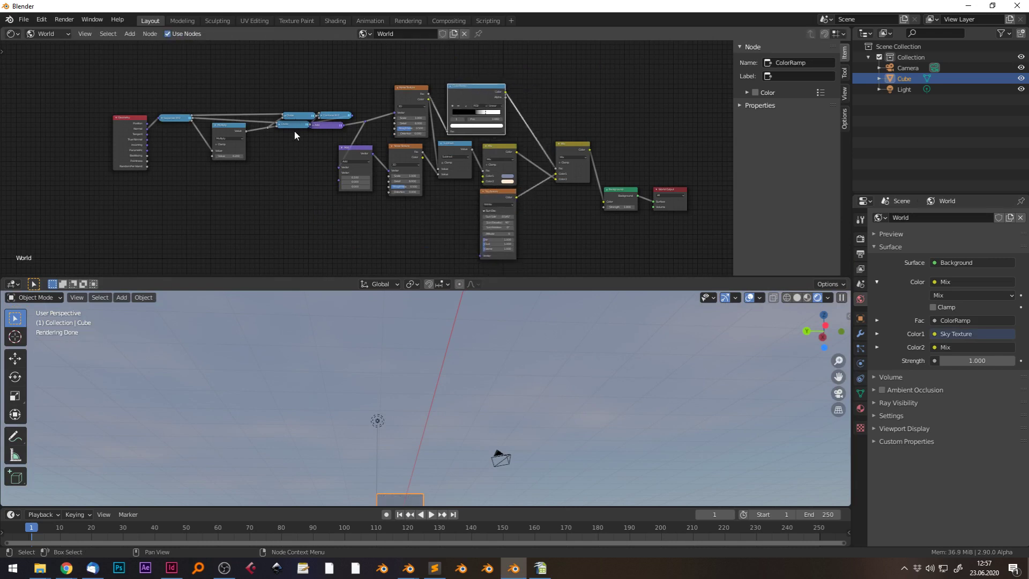
{"action": "left_click_drag", "start_coordinate": [294, 114], "coordinate": [278, 99]}
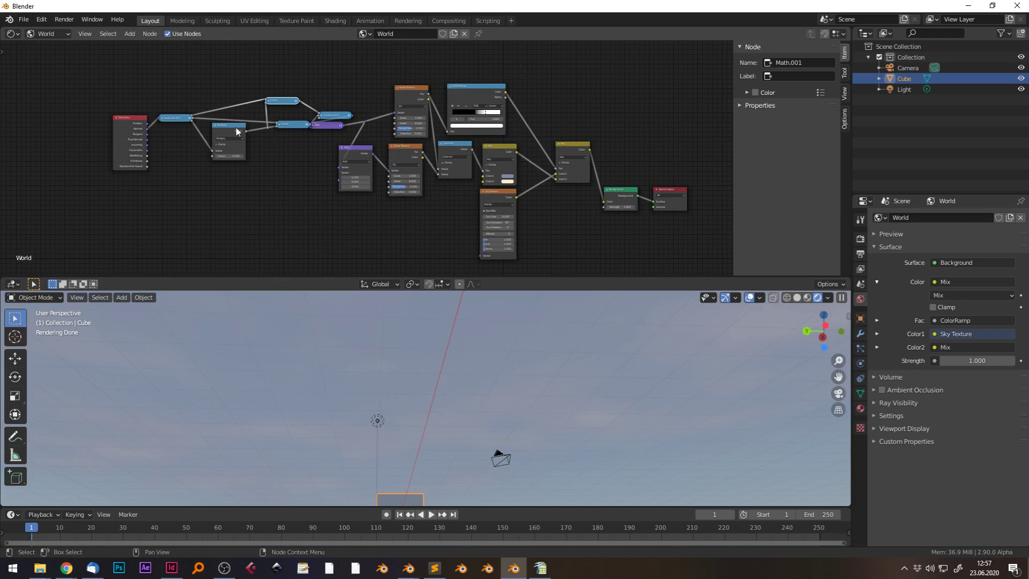
{"action": "left_click_drag", "start_coordinate": [233, 131], "coordinate": [178, 130]}
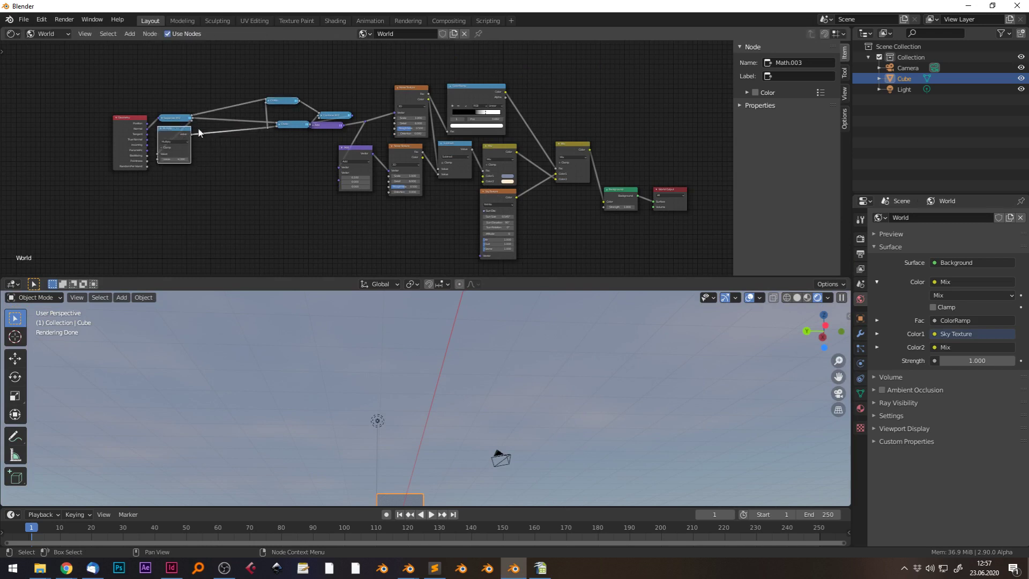